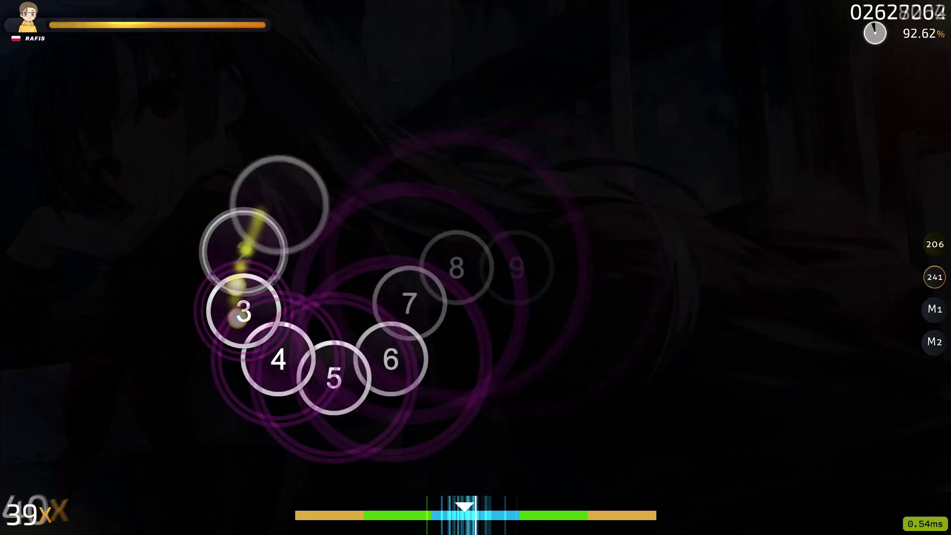
Tap Z/X through the osu! map's circles, sliders and streams, reaching an 88x combo
key("x")
key("z")
key("x")
key("z")
key("x")
key("z")
key("x")
key("z")
key("x")
key("z")
key("x")
key("z")
key("x")
key("z")
key("x")
key("z")
key("x")
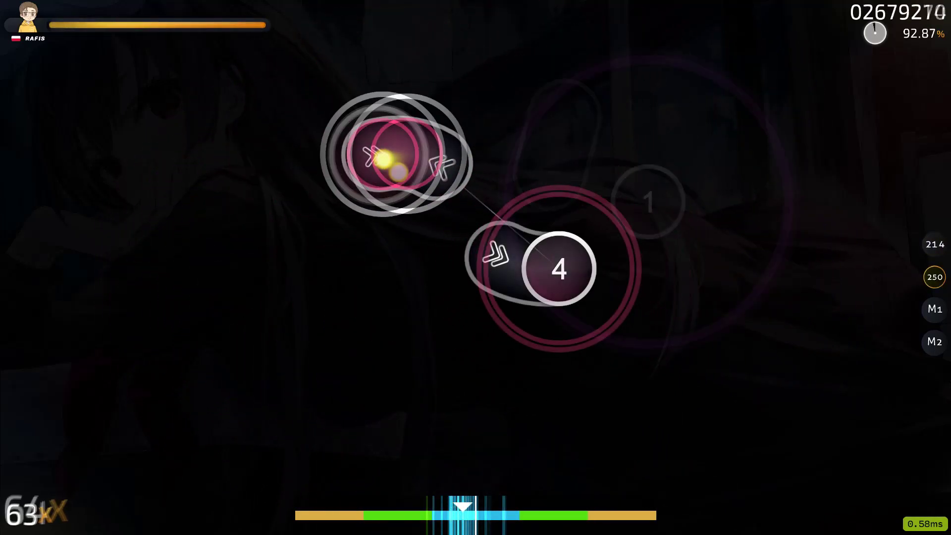
key("z")
key("x")
key("z")
key("x")
key("z")
key("x")
key("z")
key("x")
key("z")
key("x")
key("z")
key("x")
key("z")
key("x")
key("z")
key("x")
key("z")
key("x")
key("z")
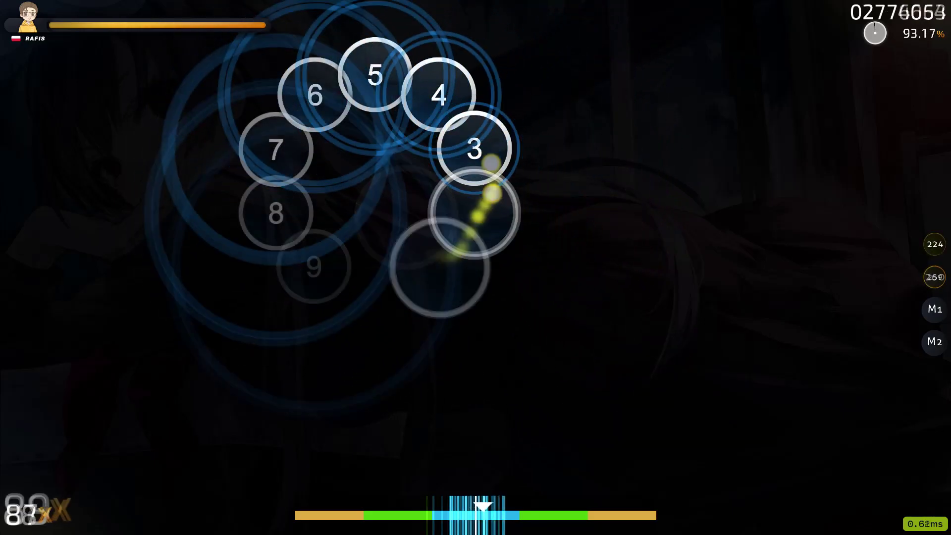
key("z")
key("x")
key("z")
key("x")
key("z")
key("x")
key("z")
key("x")
key("z")
key("x")
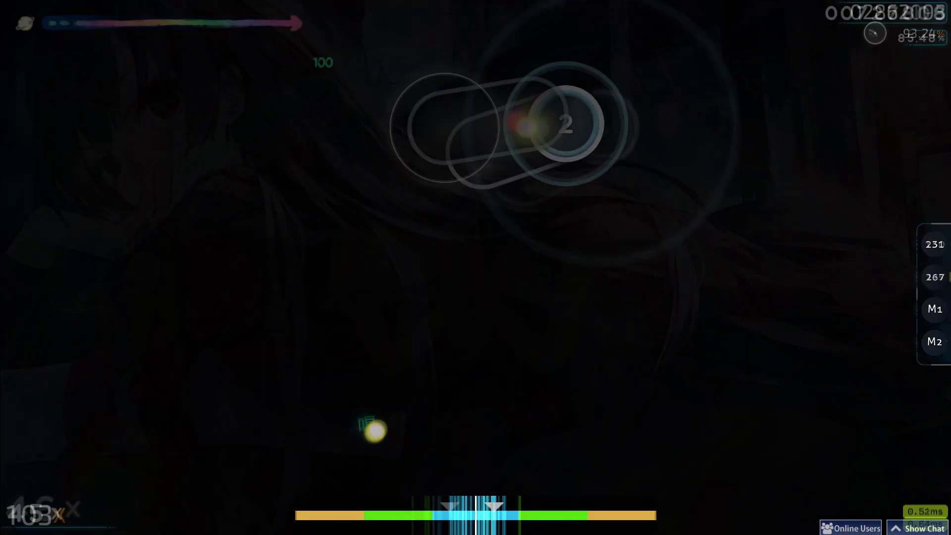
key("z")
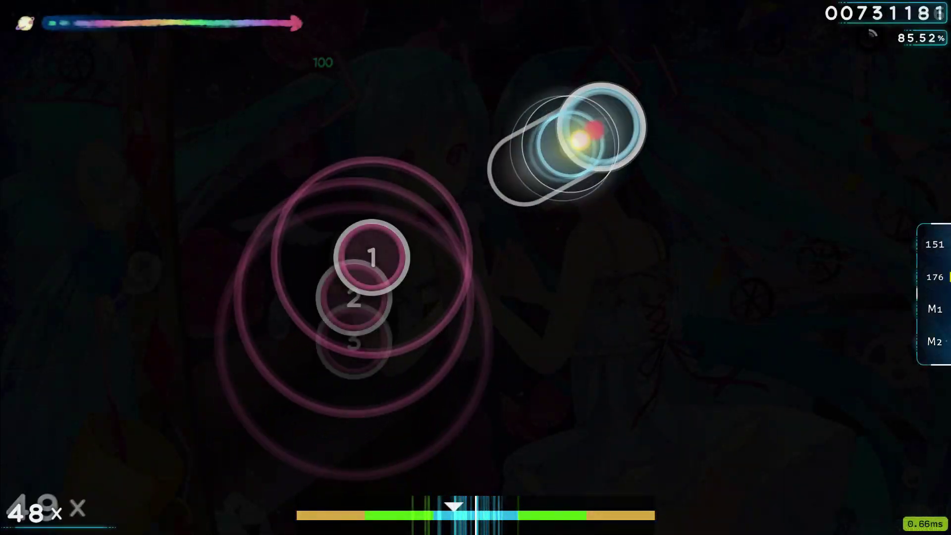
key("z")
key("x")
key("z")
key("x")
key("z")
key("x")
key("z")
key("x")
mouse_move(868, 43)
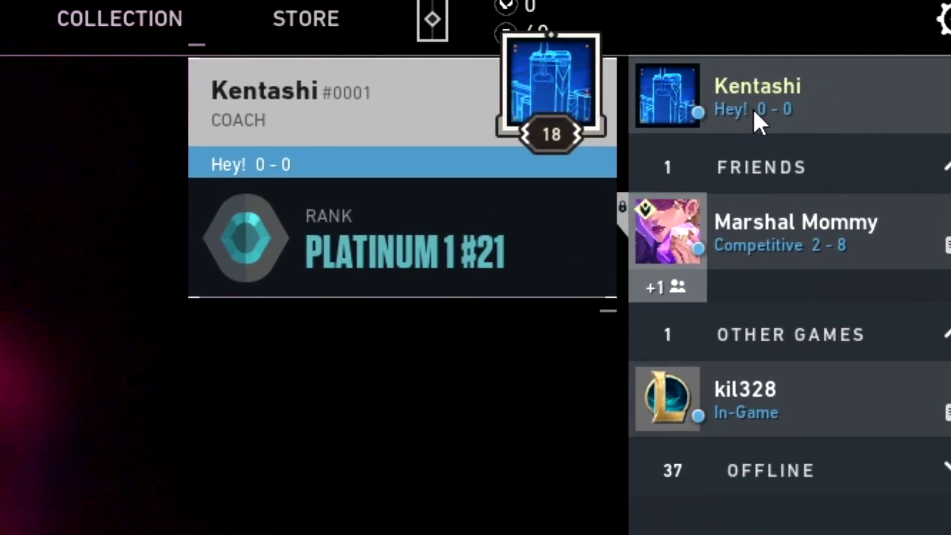
key("z")
key("x")
key("z")
key("x")
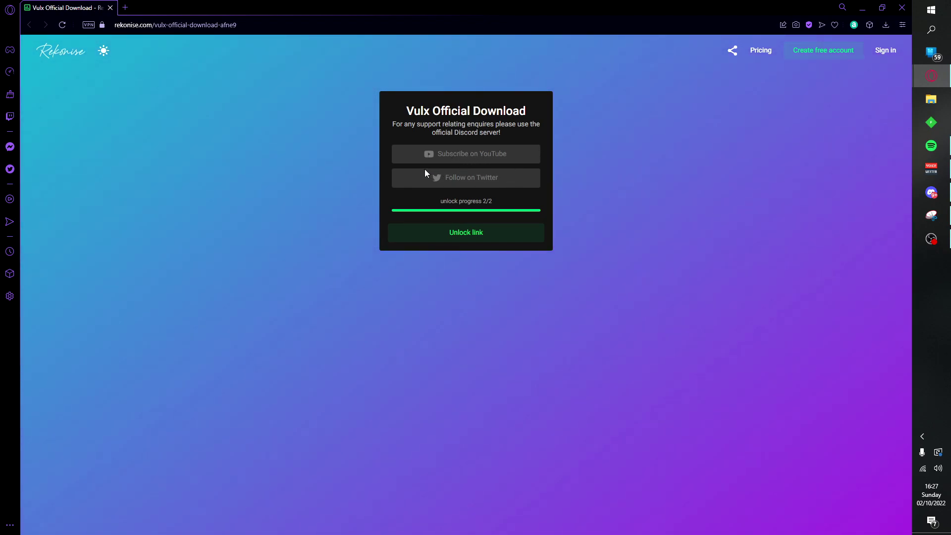
Unlock the Vulx download link and reach the GitHub releases list
left_click(449, 243)
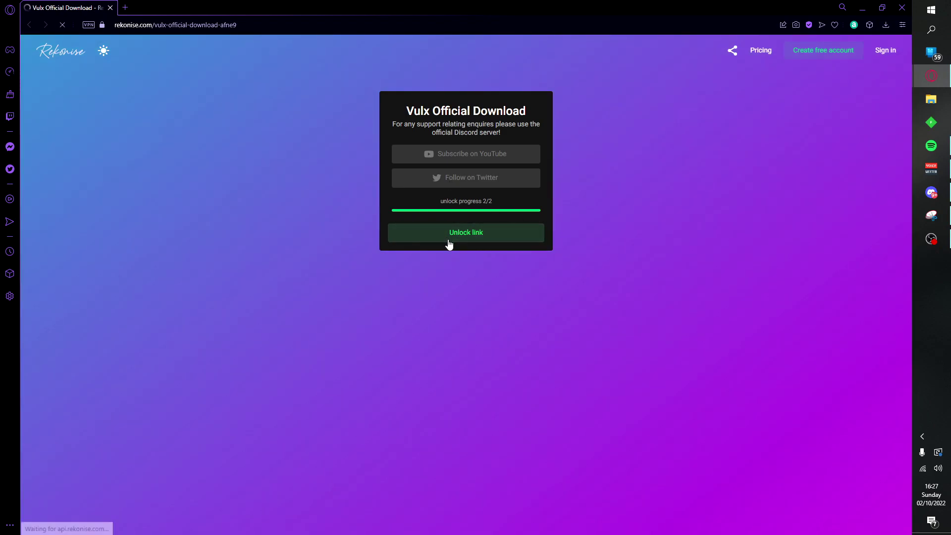
scroll(437, 240, "down", 2)
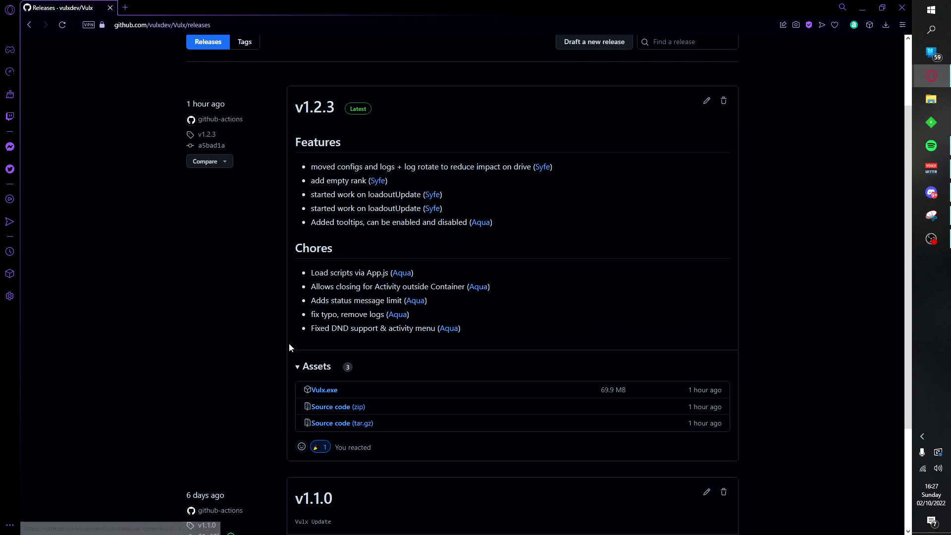
scroll(243, 243, "up", 2)
left_click(57, 113)
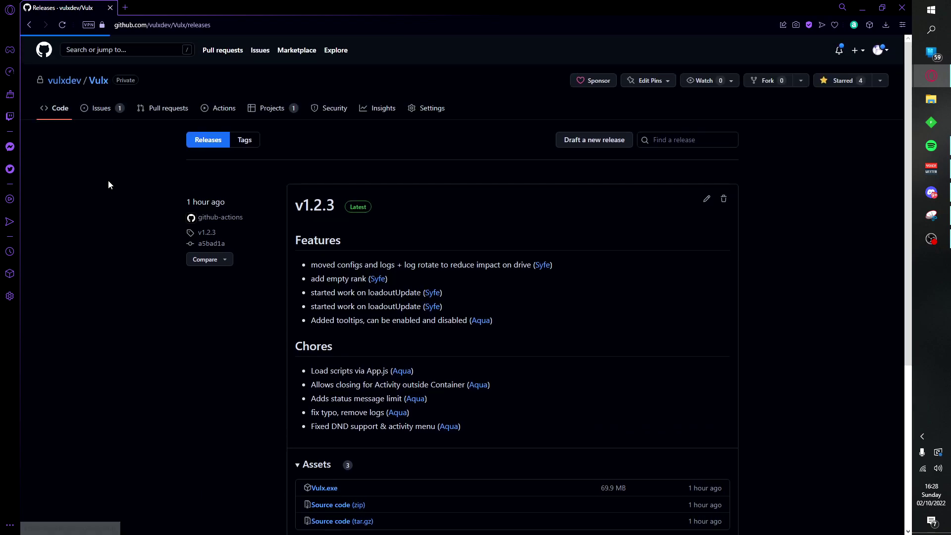
left_click_drag(908, 96, 887, 316)
left_click(313, 224)
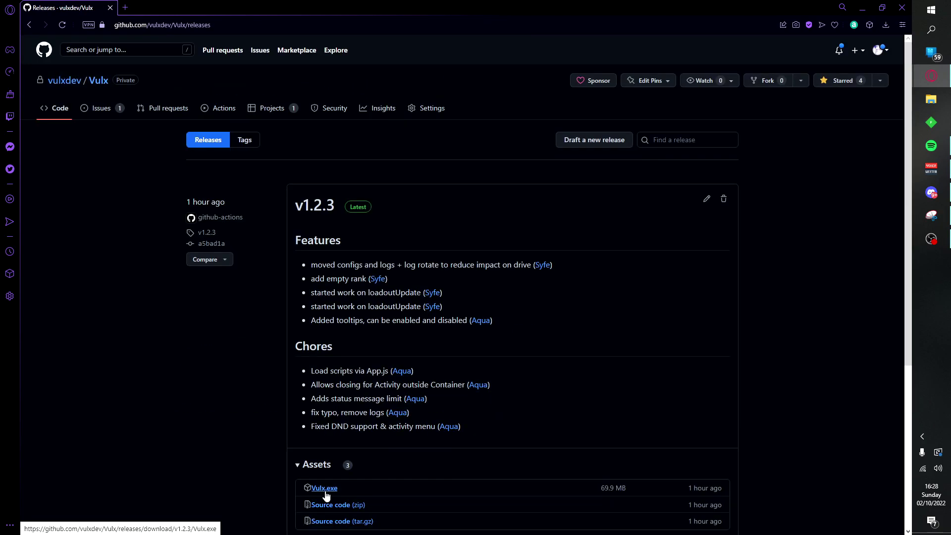
Download the v1.2.3 Vulx.exe asset and save it into the Desktop's Vulx folder
left_click(331, 490)
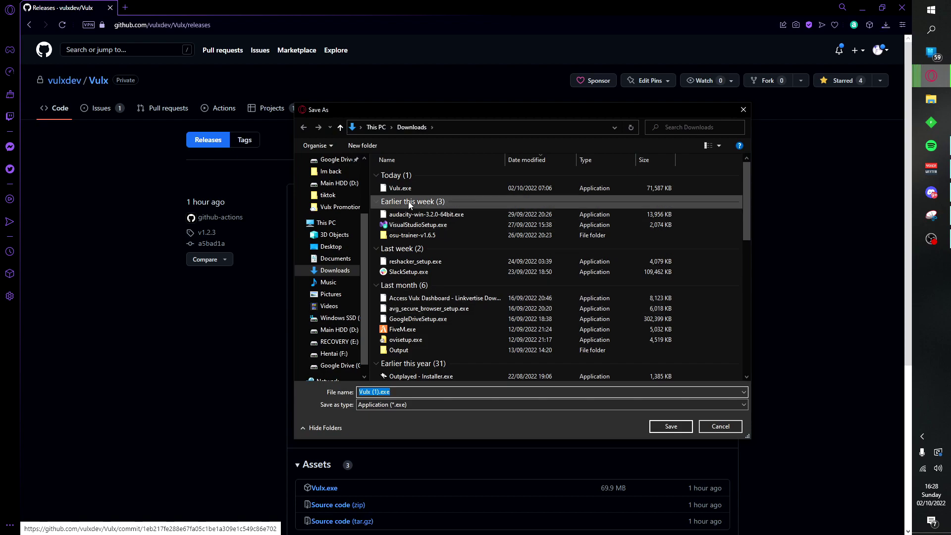
left_click(334, 247)
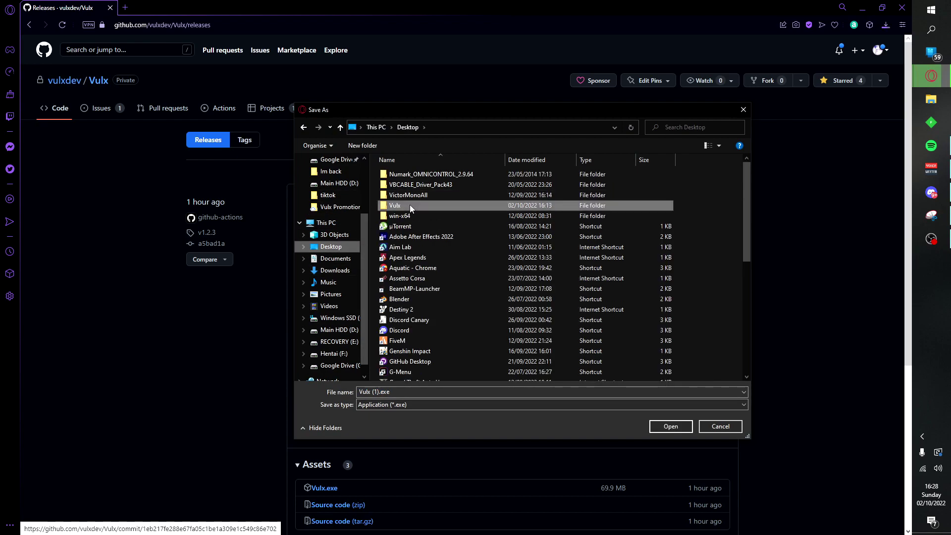
double_click(412, 207)
left_click(671, 427)
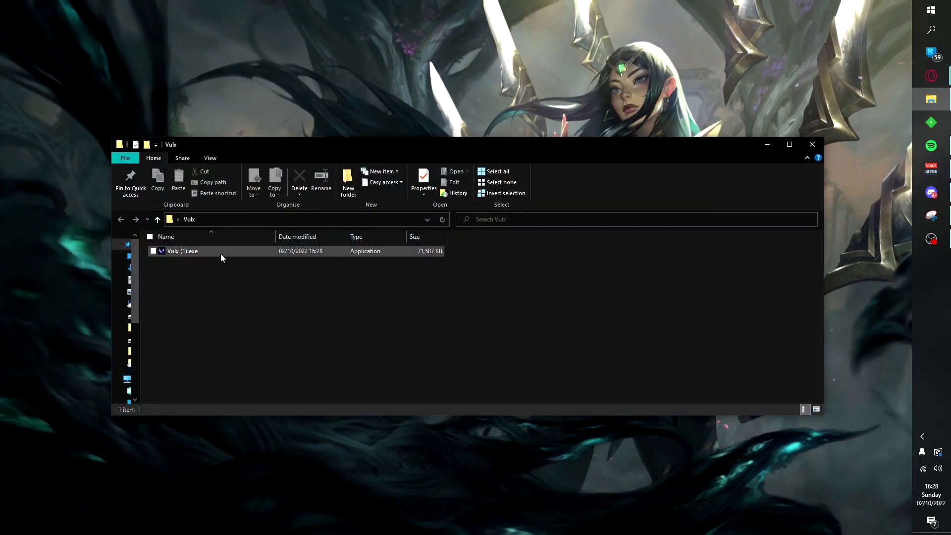
Launch Vulx (1).exe past the SmartScreen warning and allow it through the firewall
double_click(218, 251)
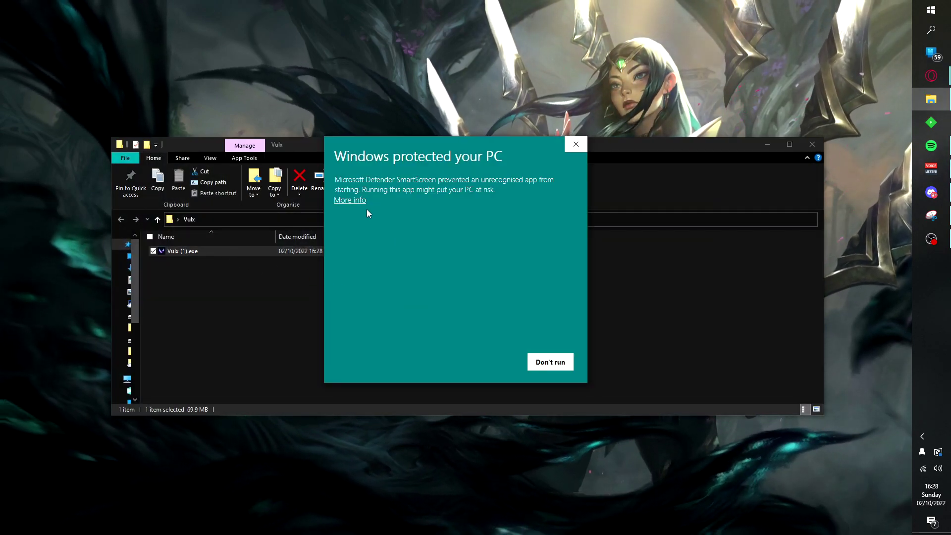
left_click(353, 200)
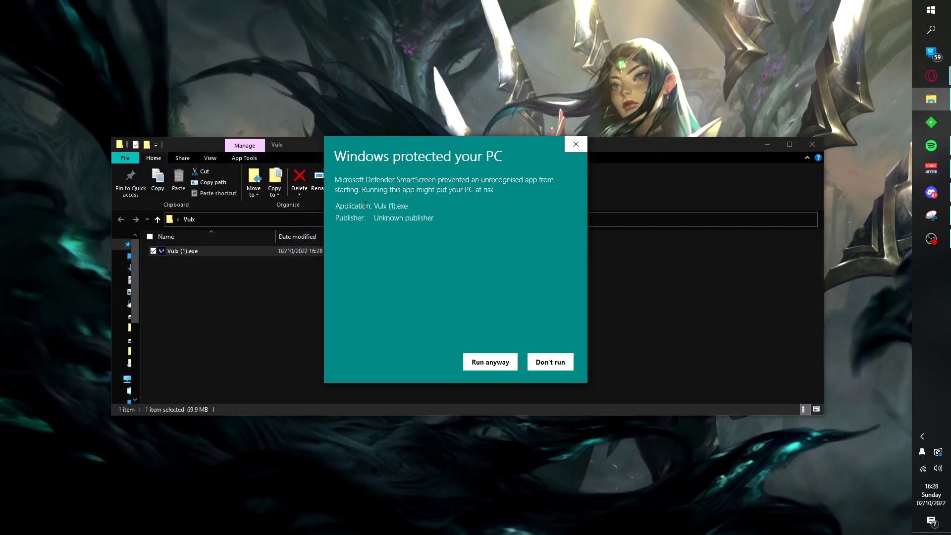
left_click(499, 365)
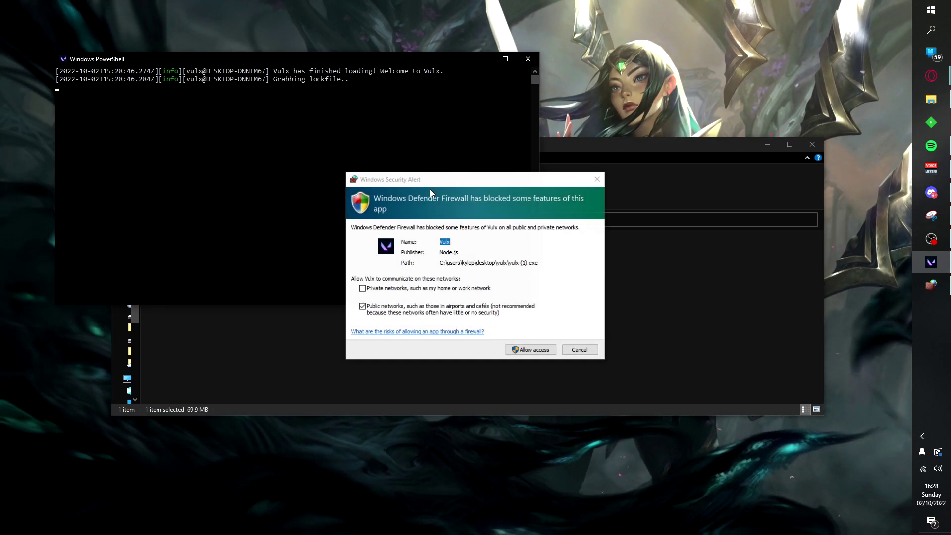
left_click(531, 348)
left_click(938, 294)
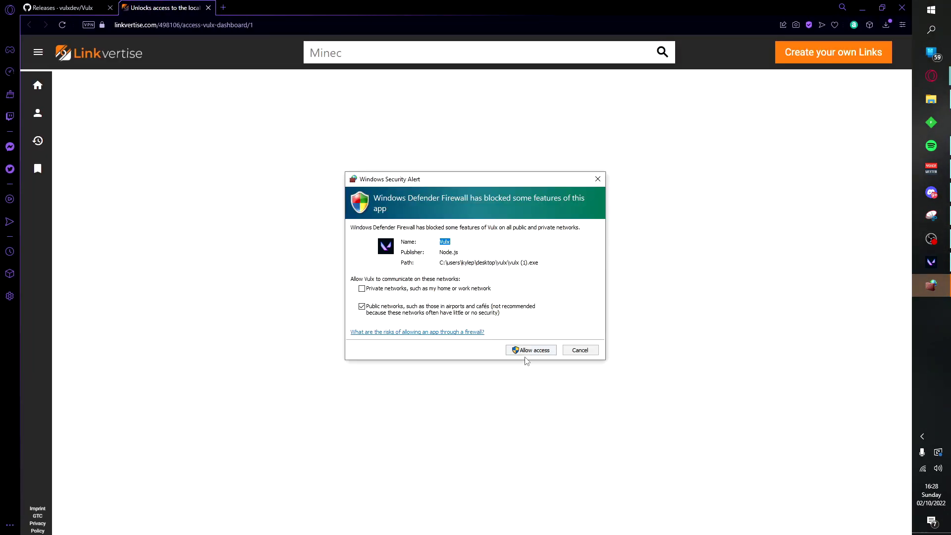
Allow Vulx network access, then take Linkvertise's Free Access route on to the Vulx dashboard
left_click(532, 352)
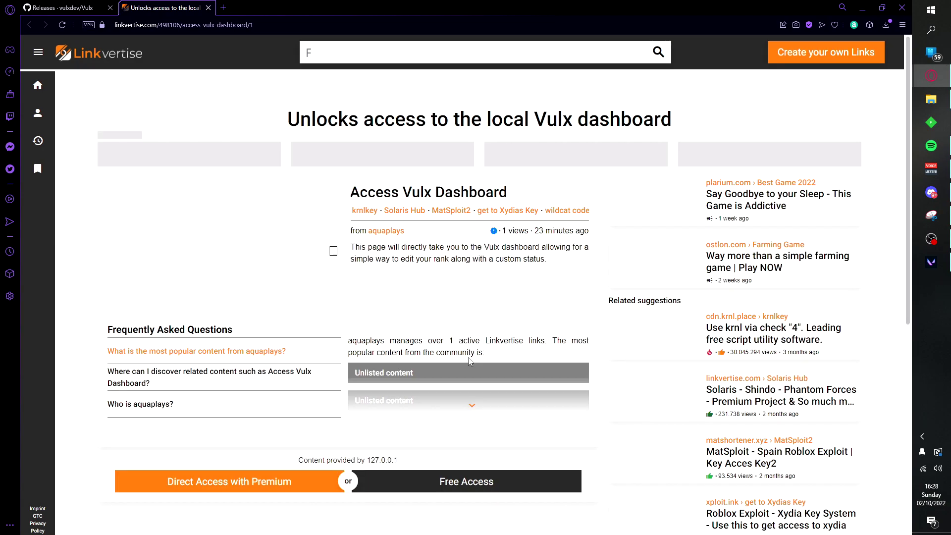
scroll(447, 371, "down", 2)
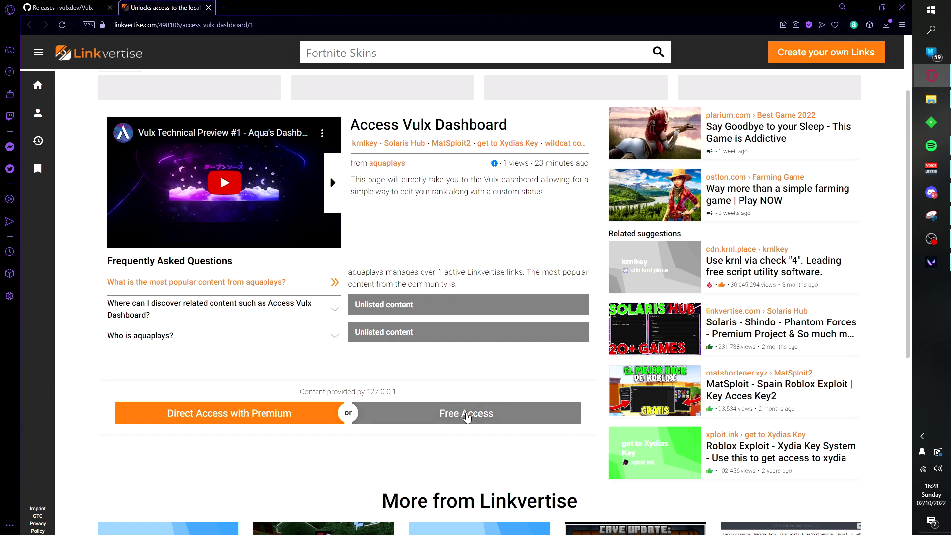
left_click(456, 417)
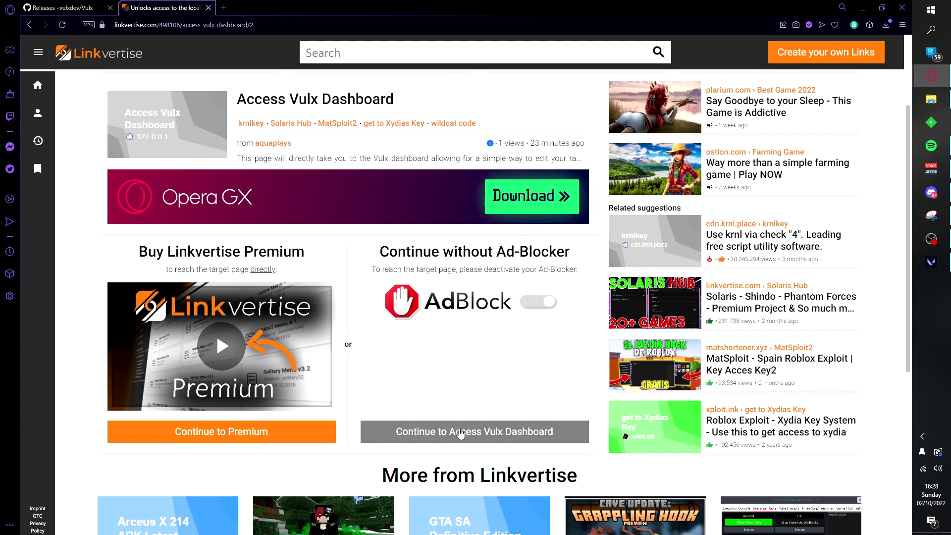
left_click(460, 434)
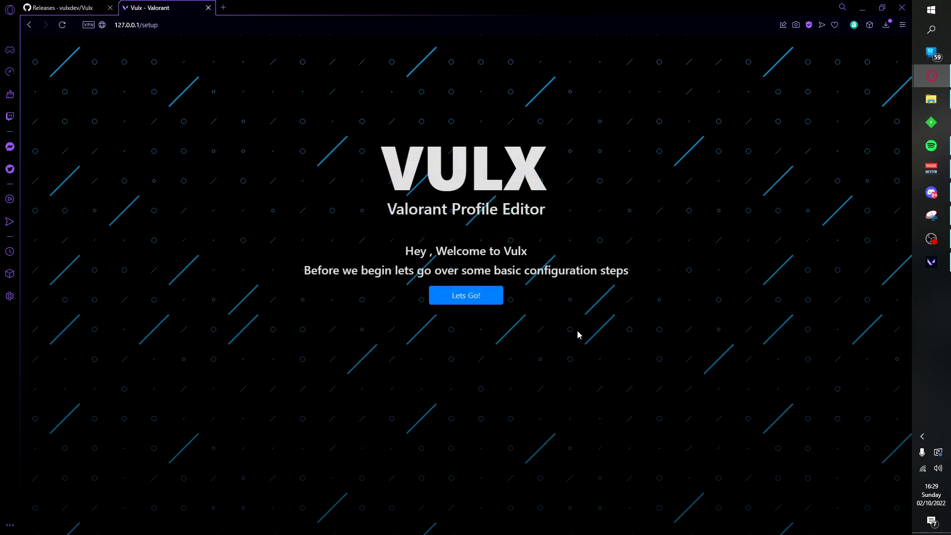
Search Windows for 'val' and cancel, then select and deselect the welcome greeting
key("super")
type("val")
key("Escape")
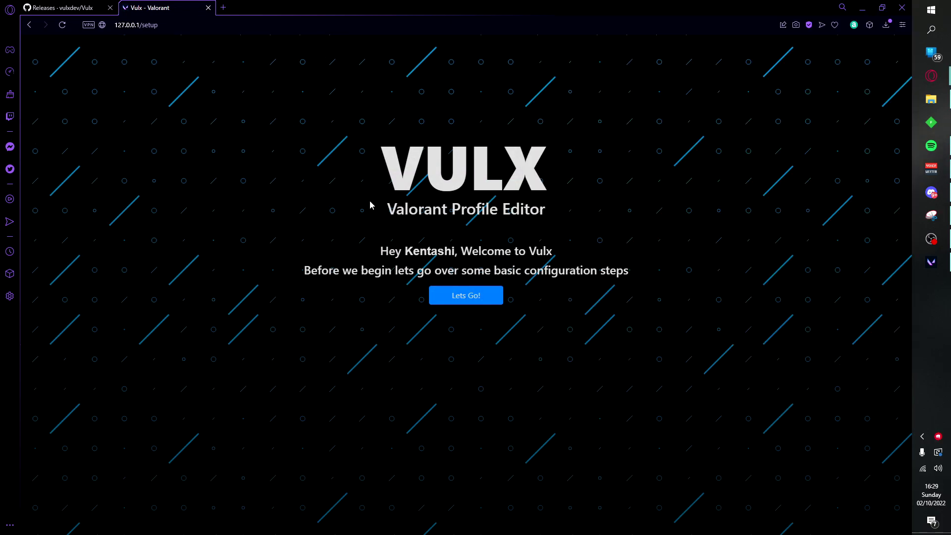
left_click_drag(402, 251, 569, 239)
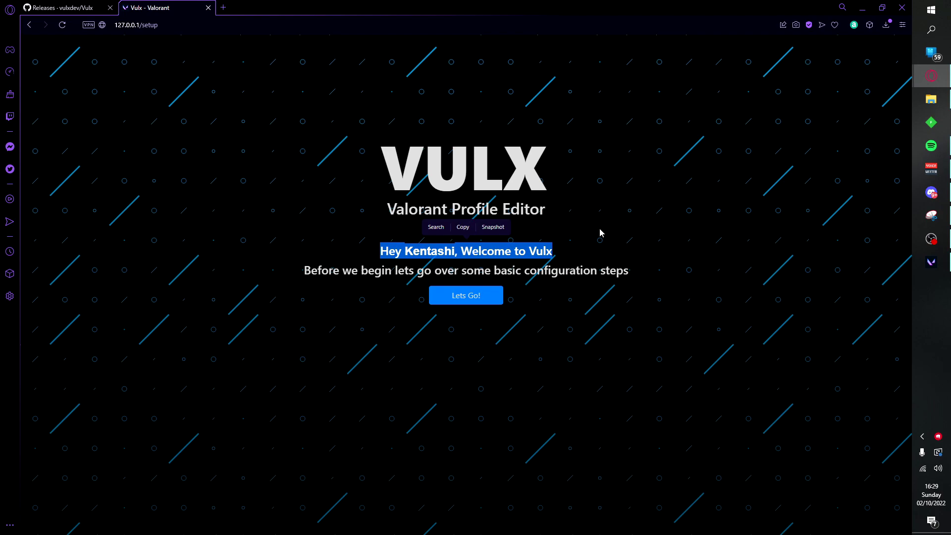
left_click(418, 251)
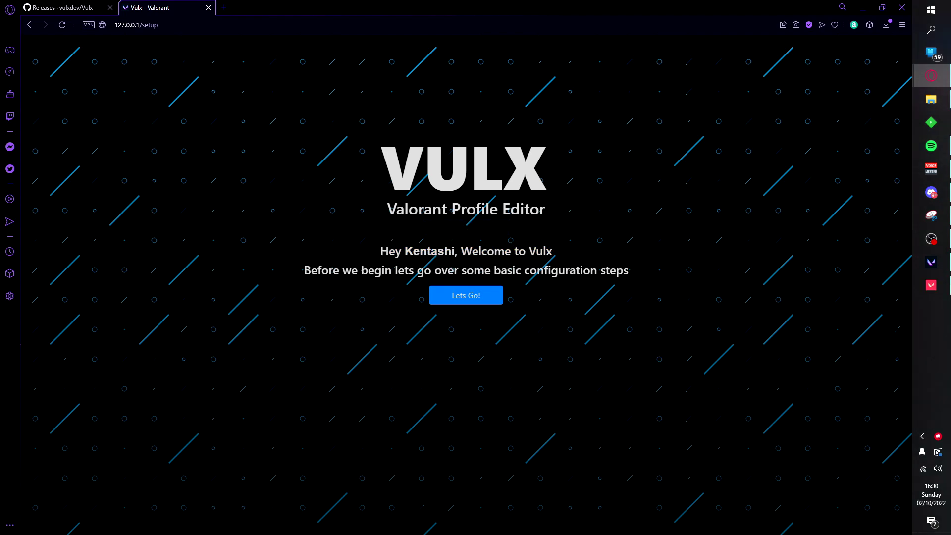
Run setup with Yes for Discord presence and Yes for test features, then continue
left_click(443, 302)
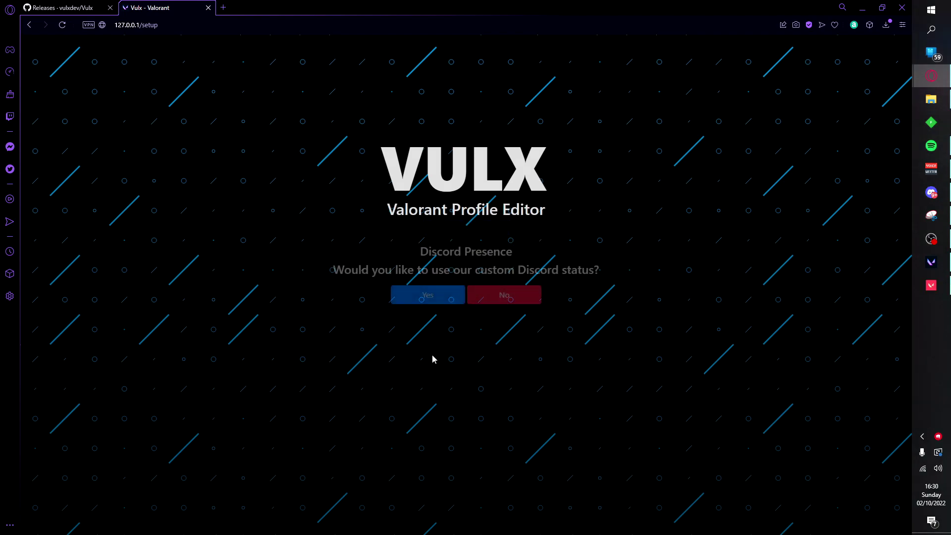
left_click(427, 295)
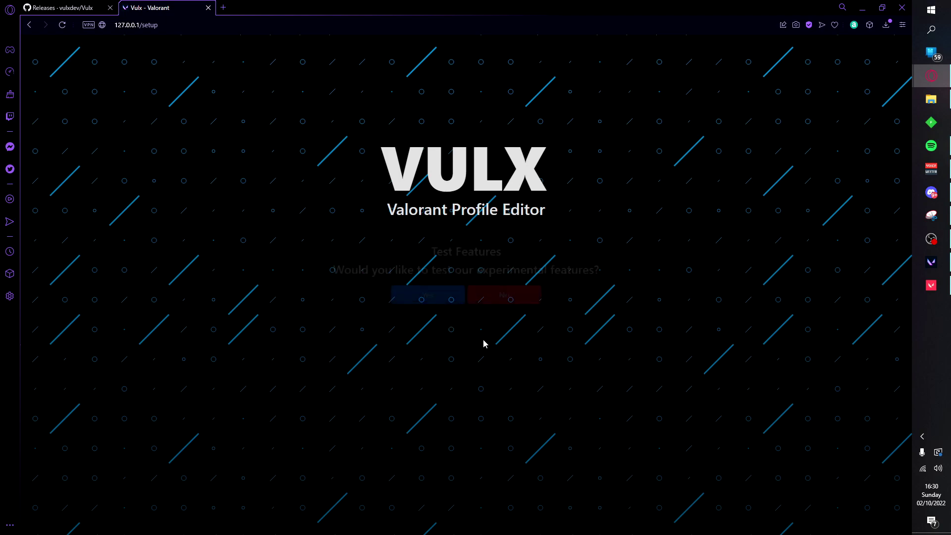
left_click(441, 296)
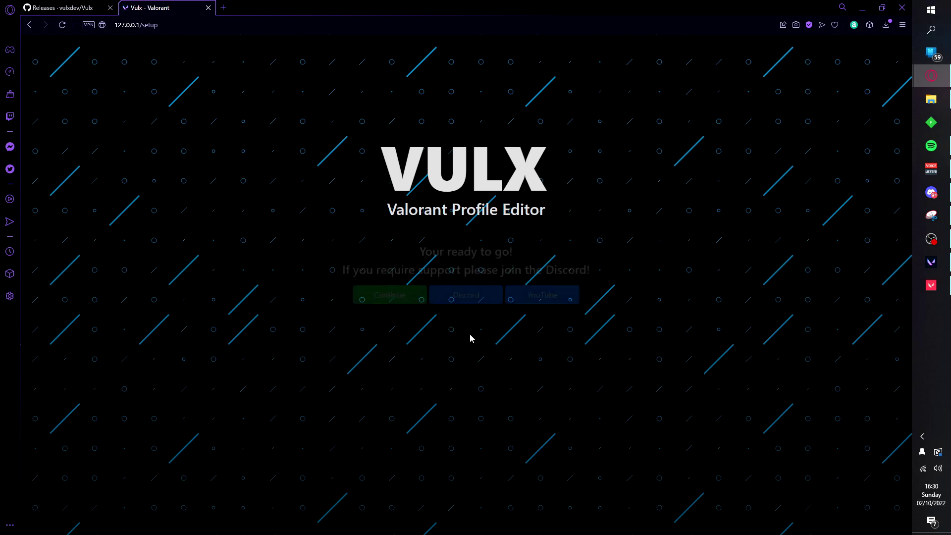
left_click(389, 296)
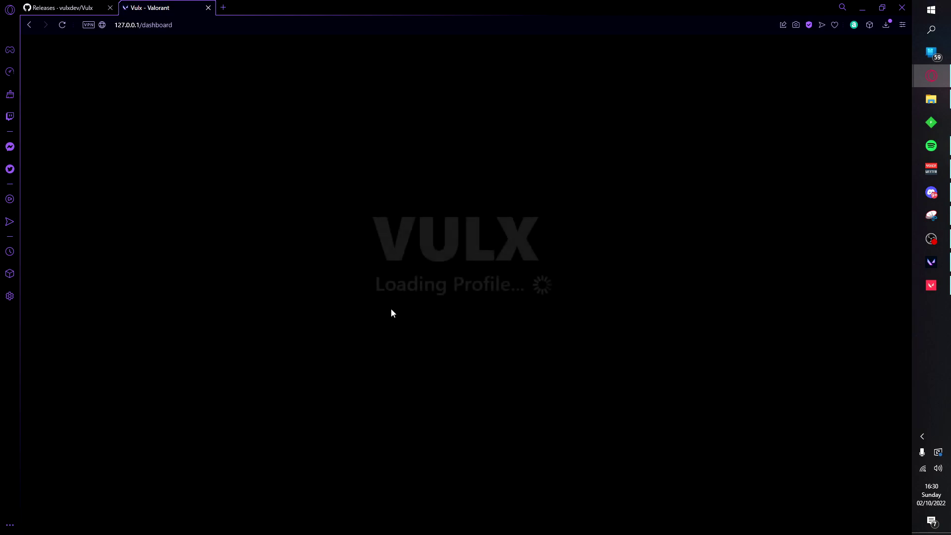
Expand the Account and Status sections and glance at the Valorant client
left_click(436, 157)
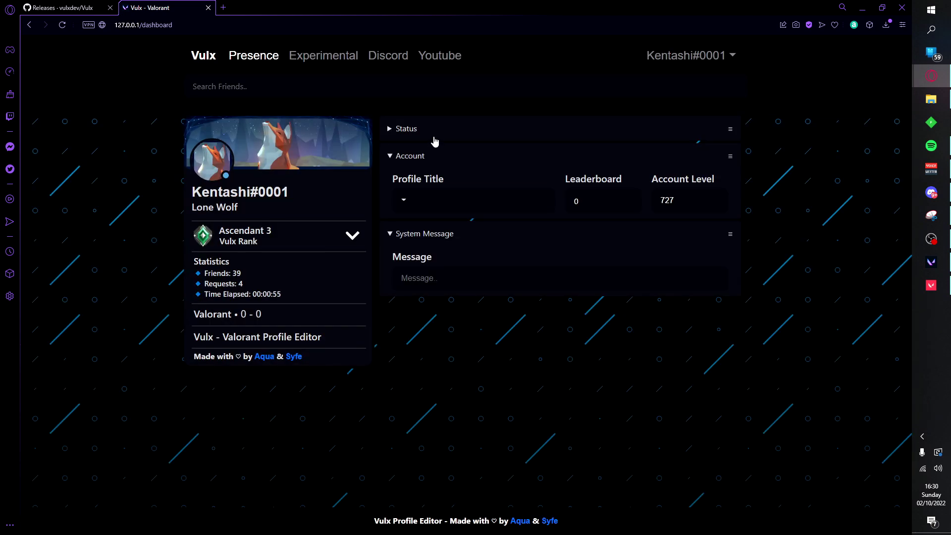
left_click(435, 130)
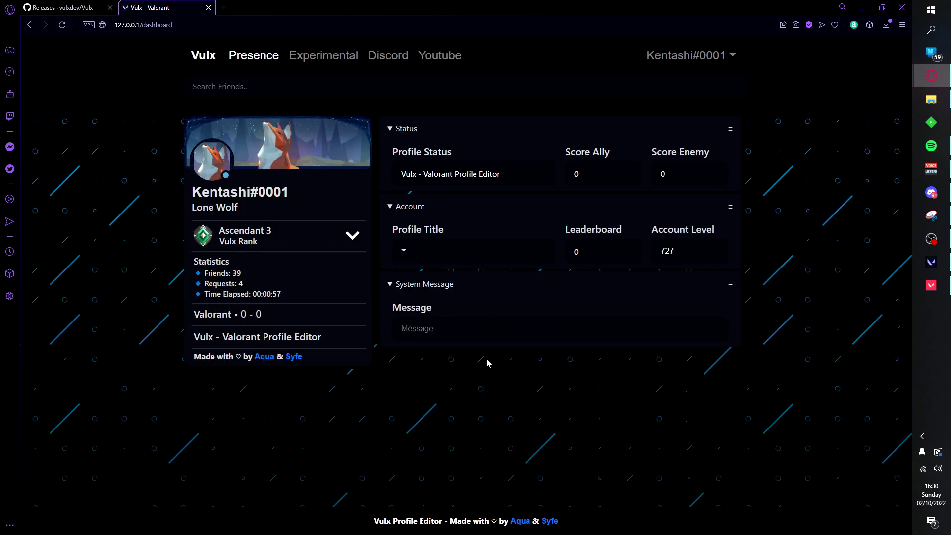
left_click(931, 285)
mouse_move(882, 37)
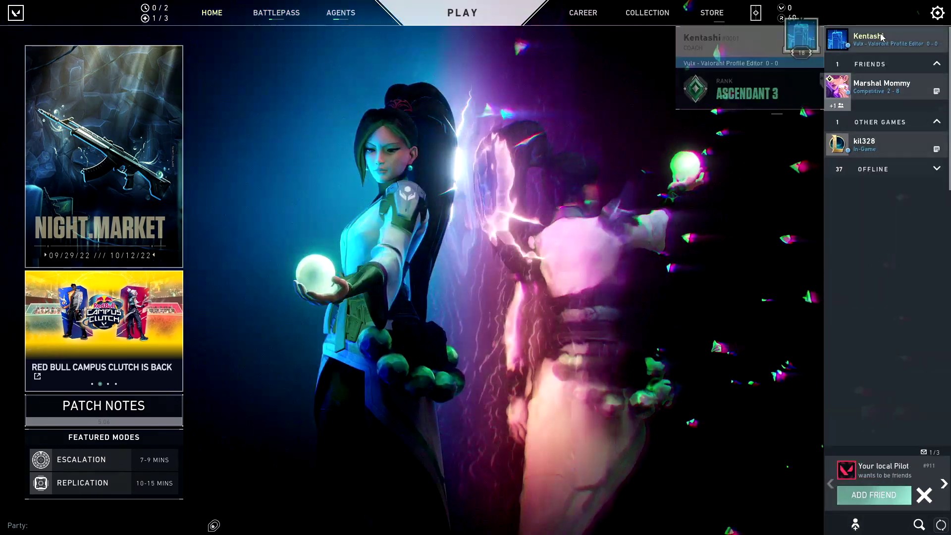
key("alt+Tab")
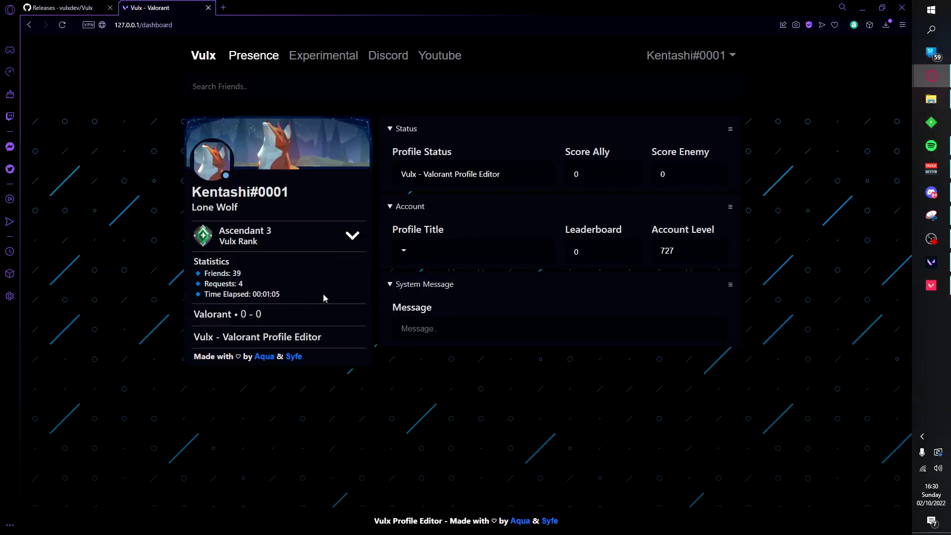
Set the rank to Platinum 1 and the leaderboard position to 21
left_click(352, 237)
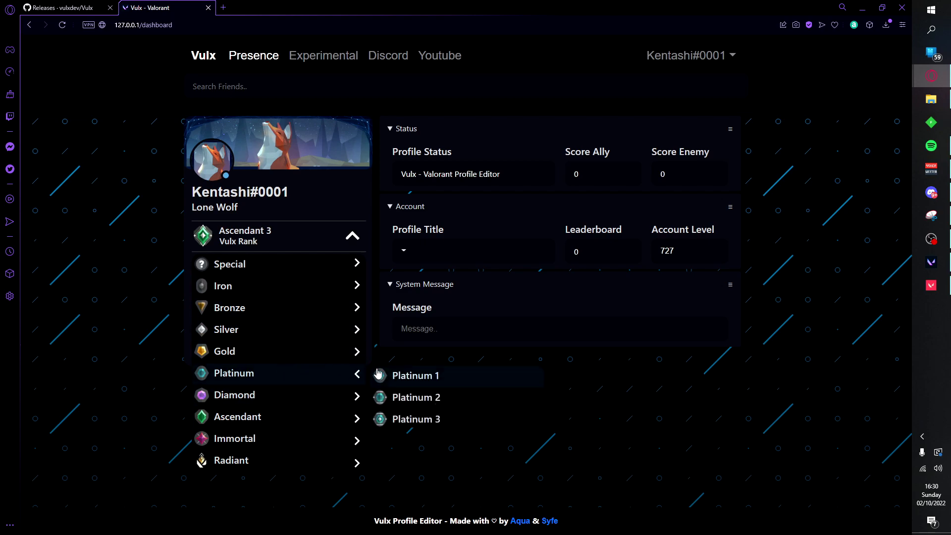
left_click(440, 376)
left_click(352, 235)
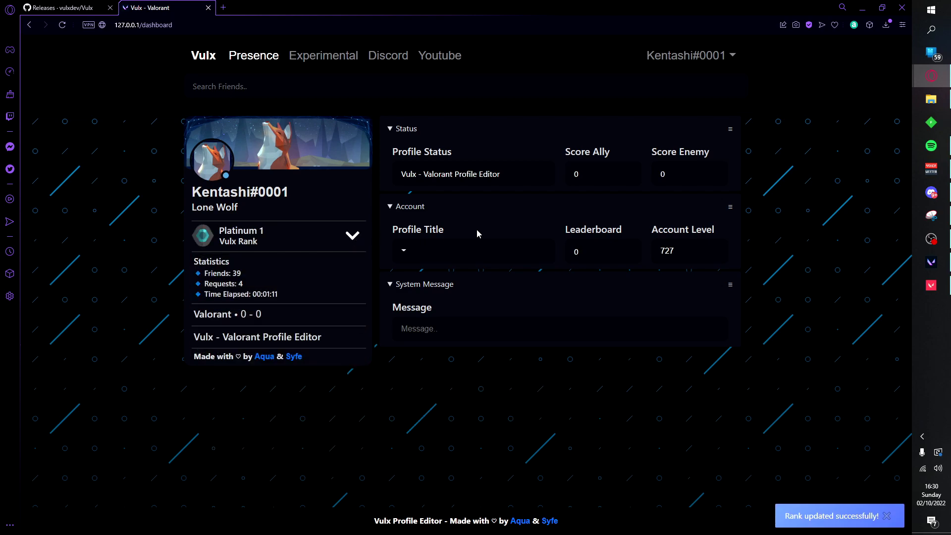
type("2")
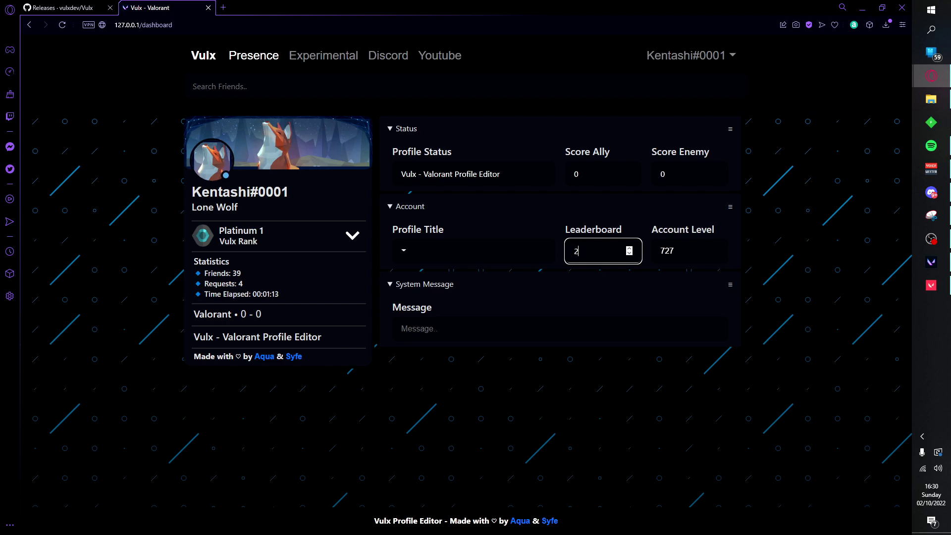
type("1")
key("Return")
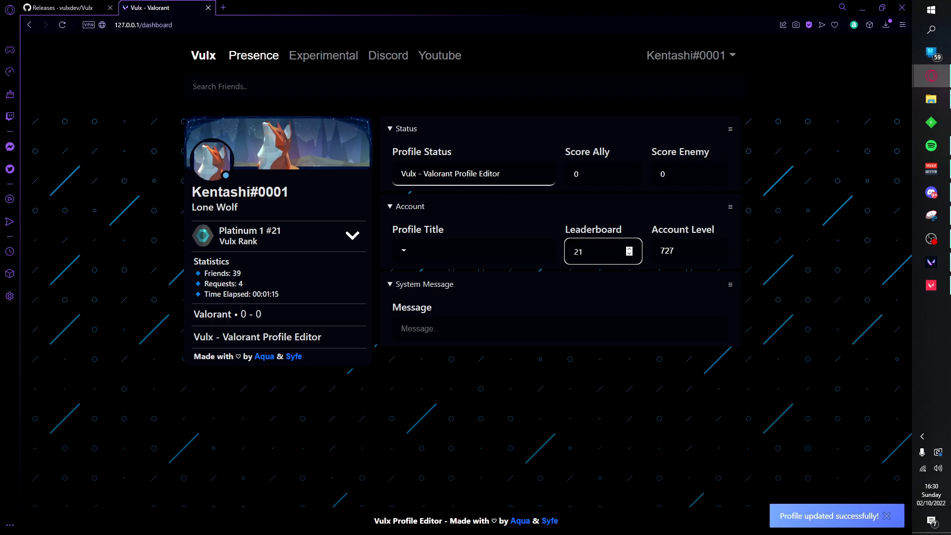
Replace the profile status text with 'Hey!'
left_click_drag(500, 174, 372, 180)
type("Hey!")
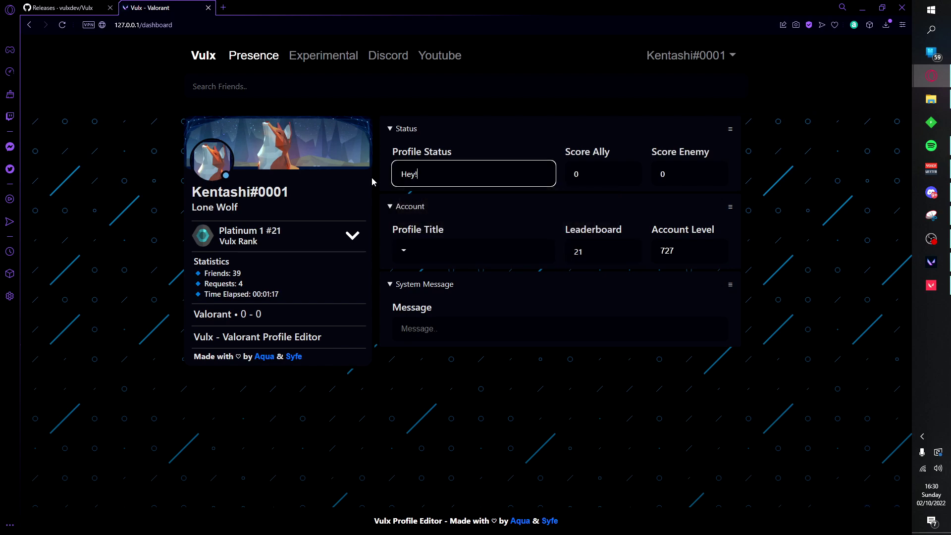
key("Return")
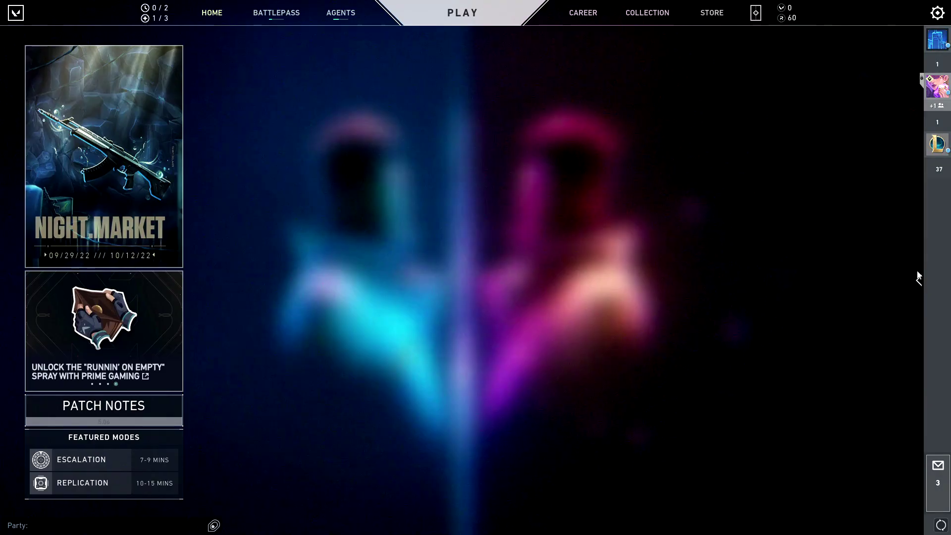
Verify Hey! and Platinum 1 #21 on Valorant's player card, selecting the account level value in Vulx
mouse_move(855, 52)
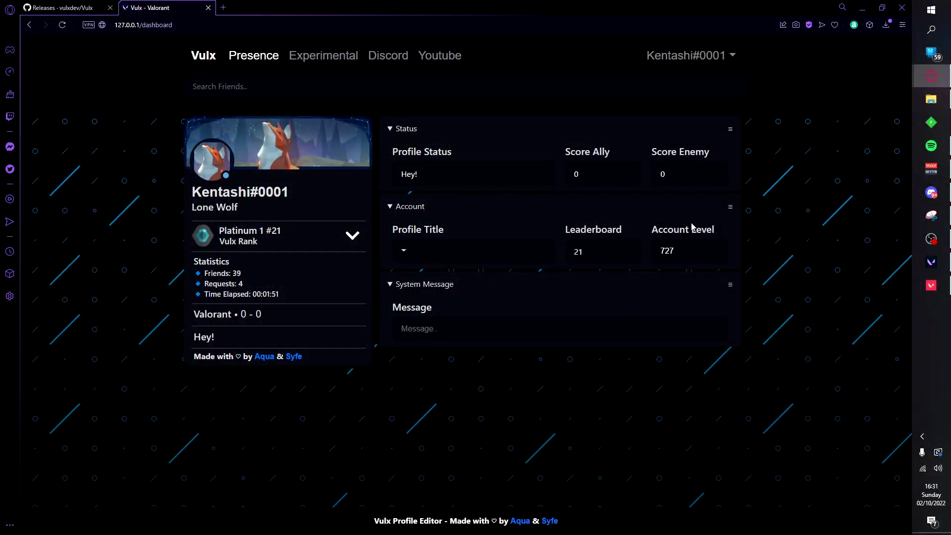
left_click(692, 226)
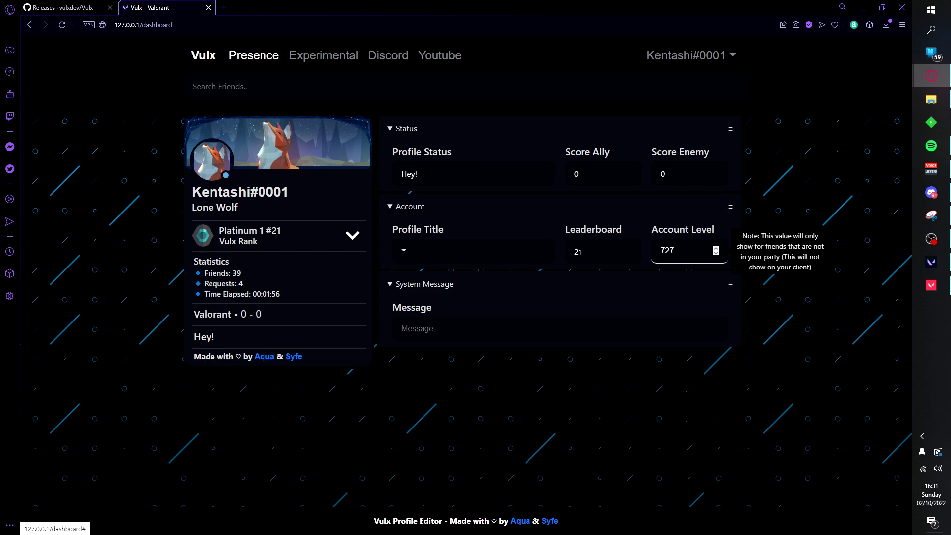
key("alt+Tab")
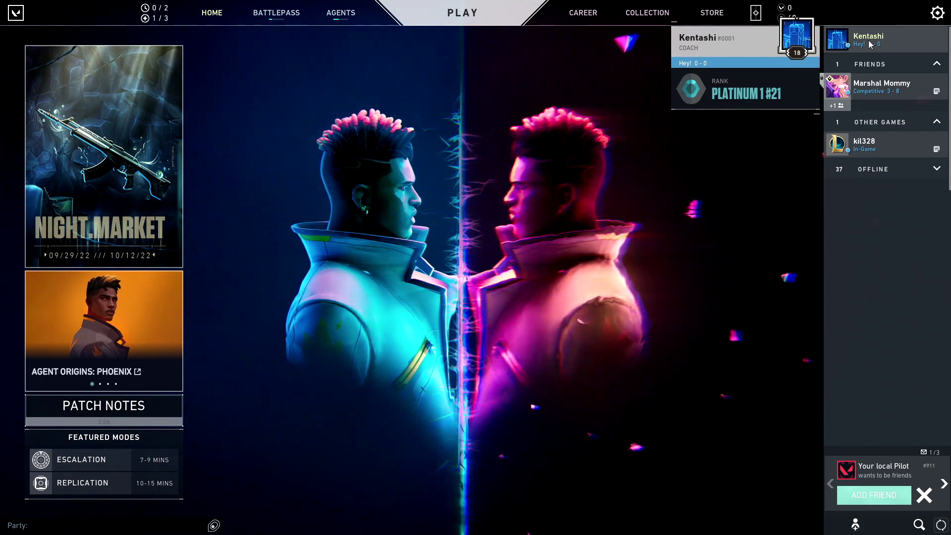
mouse_move(872, 92)
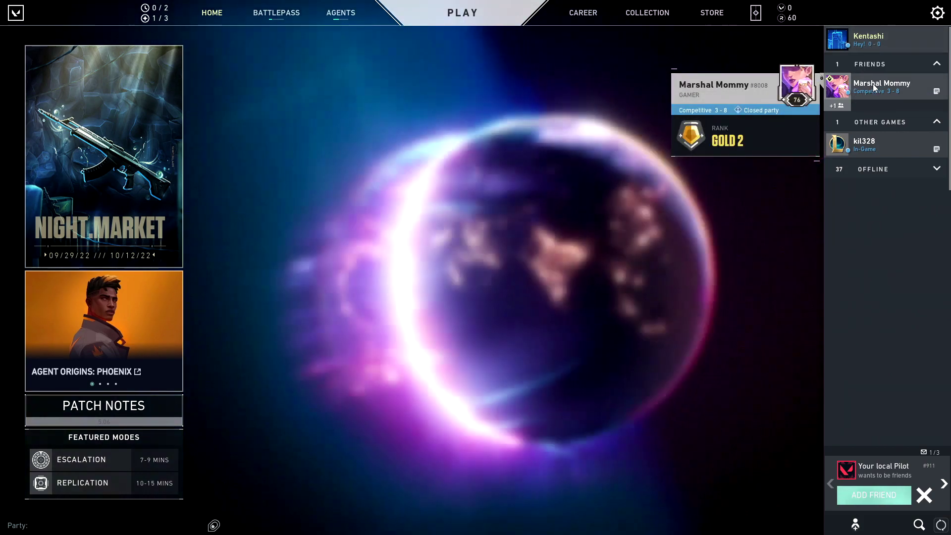
key("alt+Tab")
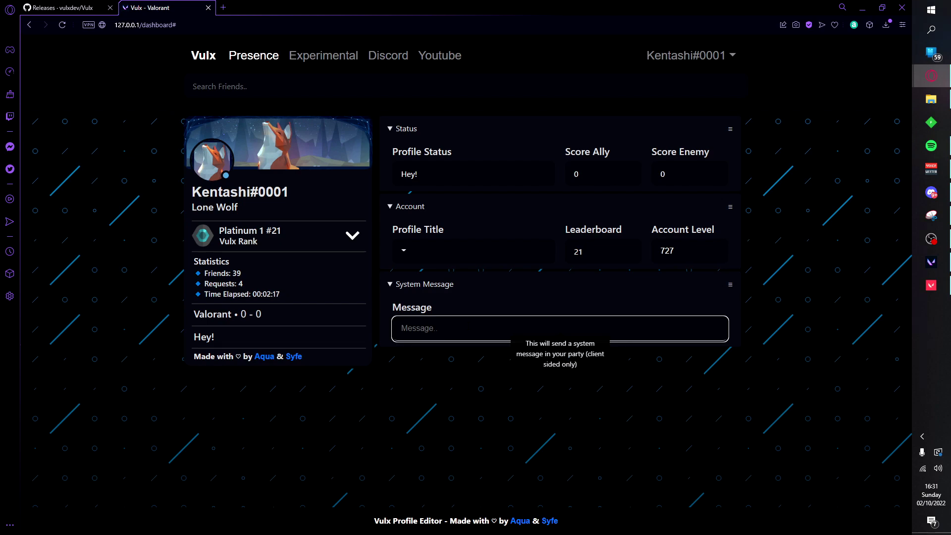
Send the 'Helllo' system message and confirm it shows in Valorant's party chat
key("Return")
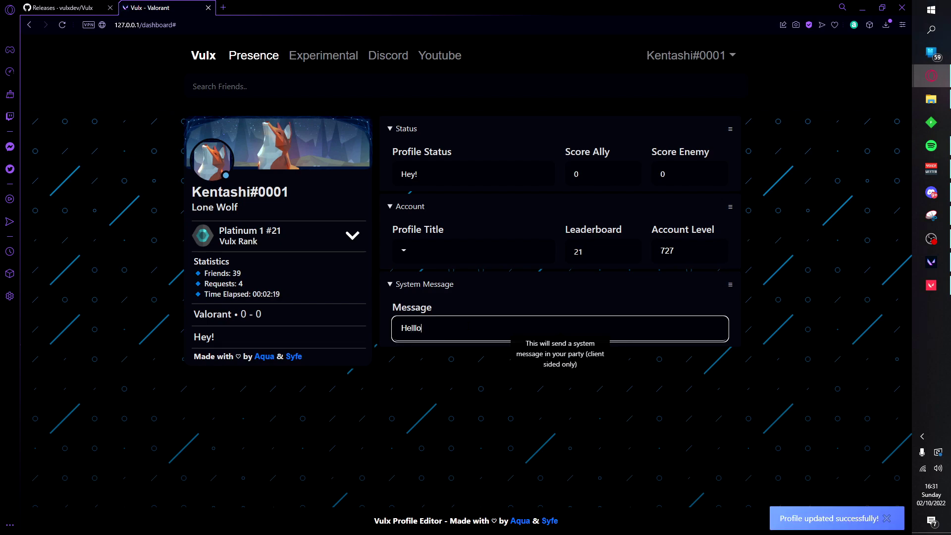
left_click(937, 286)
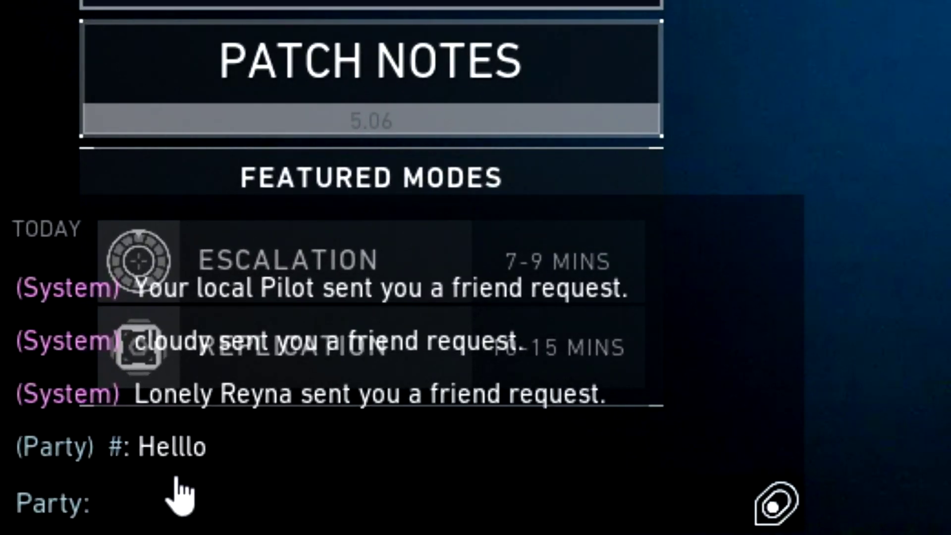
left_click(180, 496)
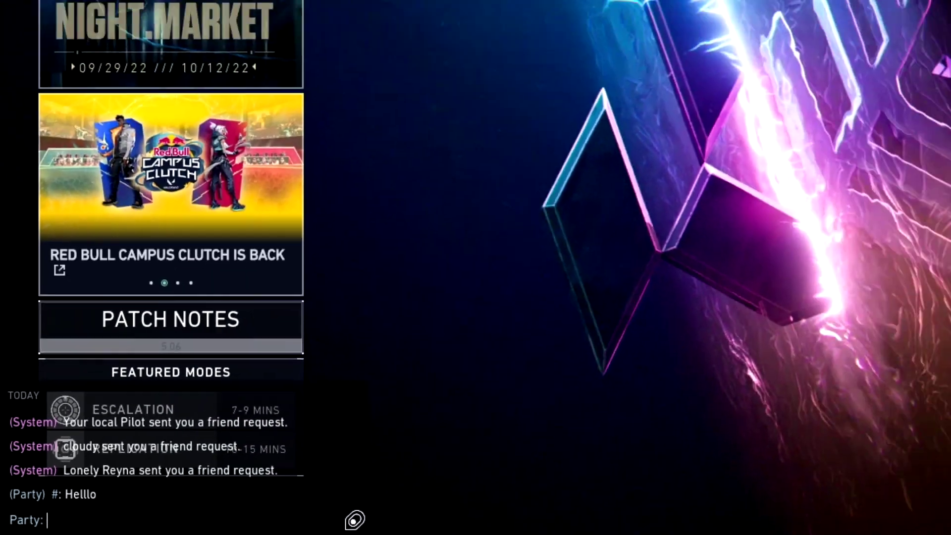
key("alt+Tab")
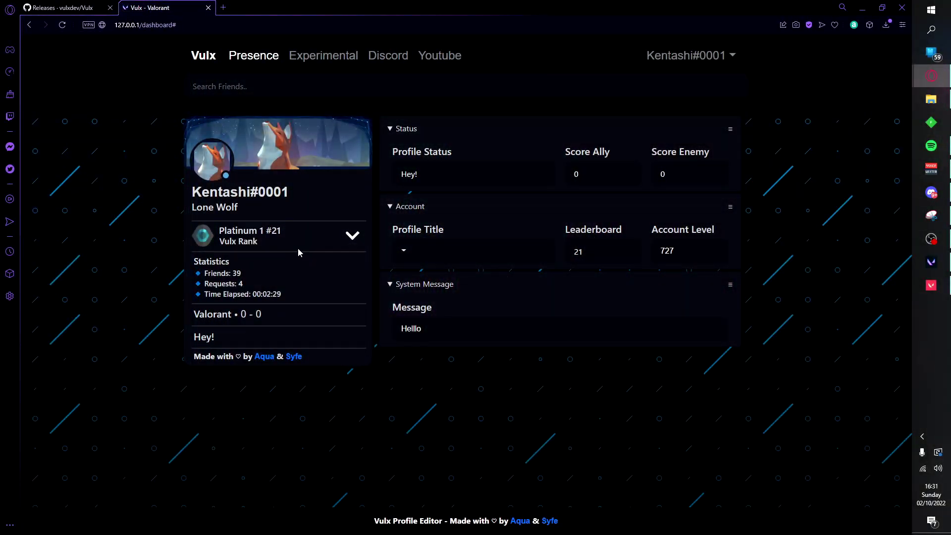
Set the presence to DND and check it on the Valorant player card
left_click(226, 176)
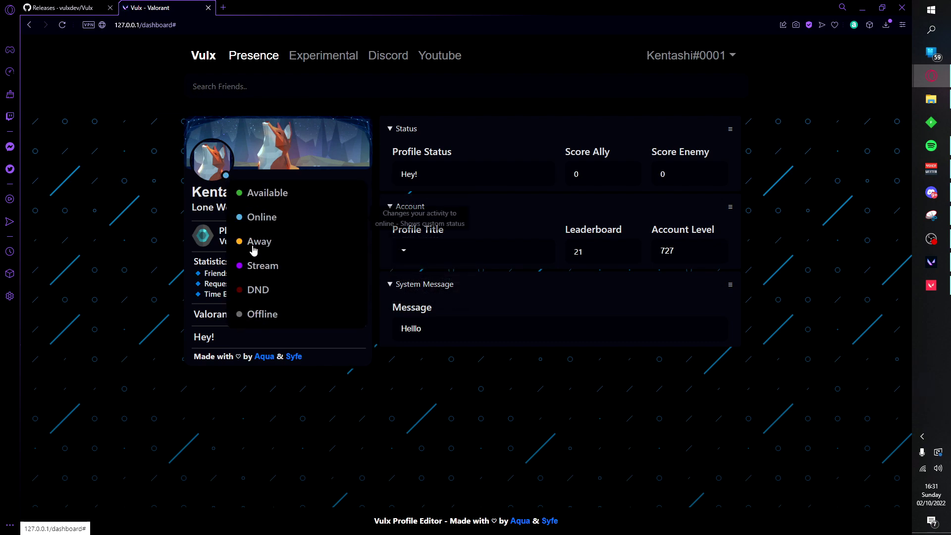
left_click(291, 291)
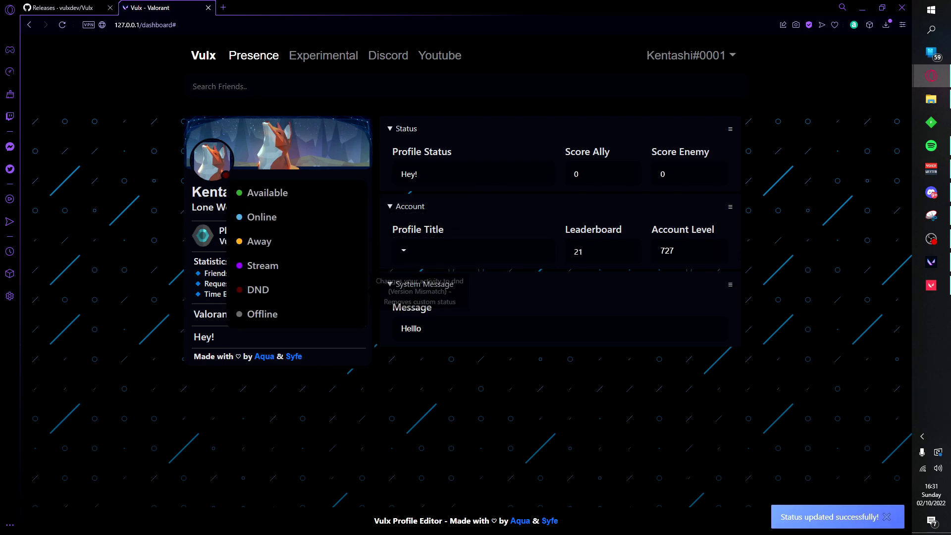
left_click(932, 285)
mouse_move(872, 39)
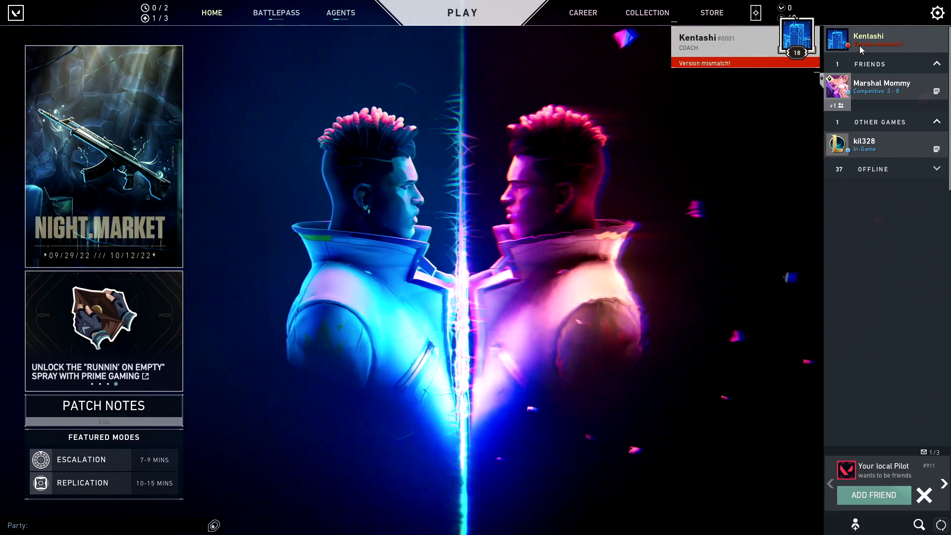
key("alt+Tab")
Set the presence to Stream and check it in Valorant
left_click(279, 266)
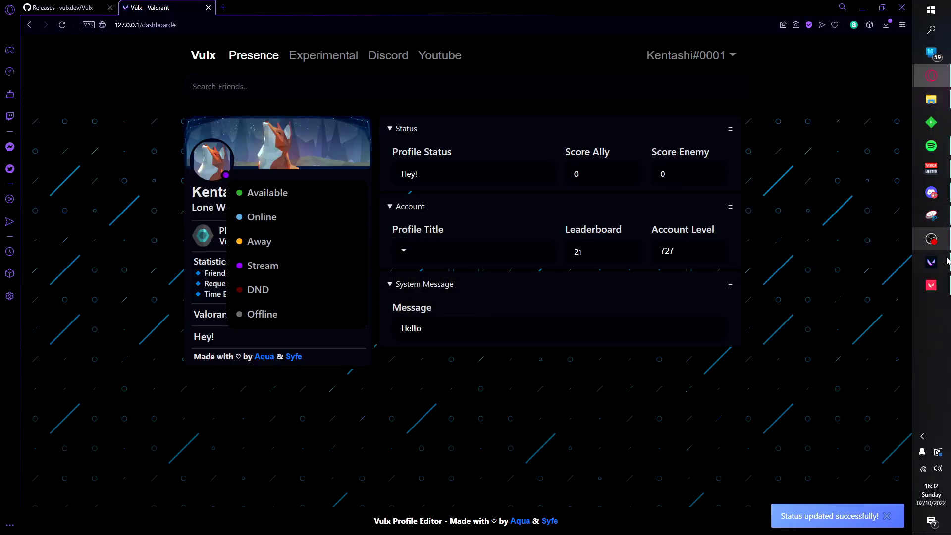
left_click(932, 285)
mouse_move(880, 39)
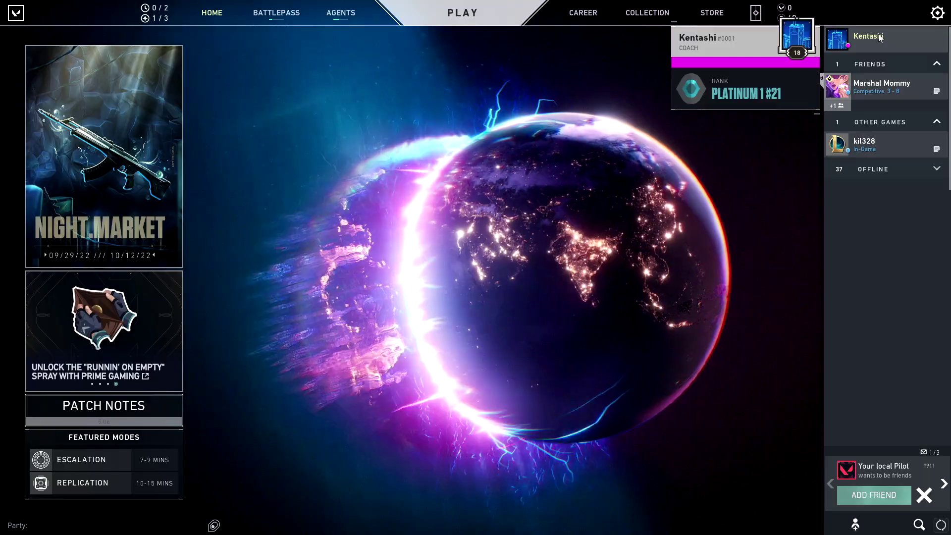
key("alt+Tab")
Set the presence to Available and check it in Valorant
left_click(304, 195)
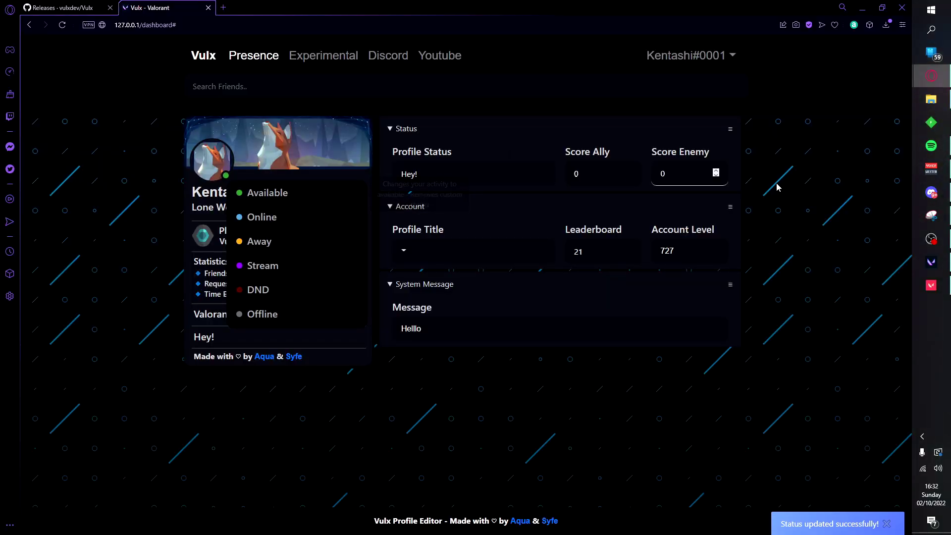
left_click(932, 285)
mouse_move(889, 43)
key("alt+Tab")
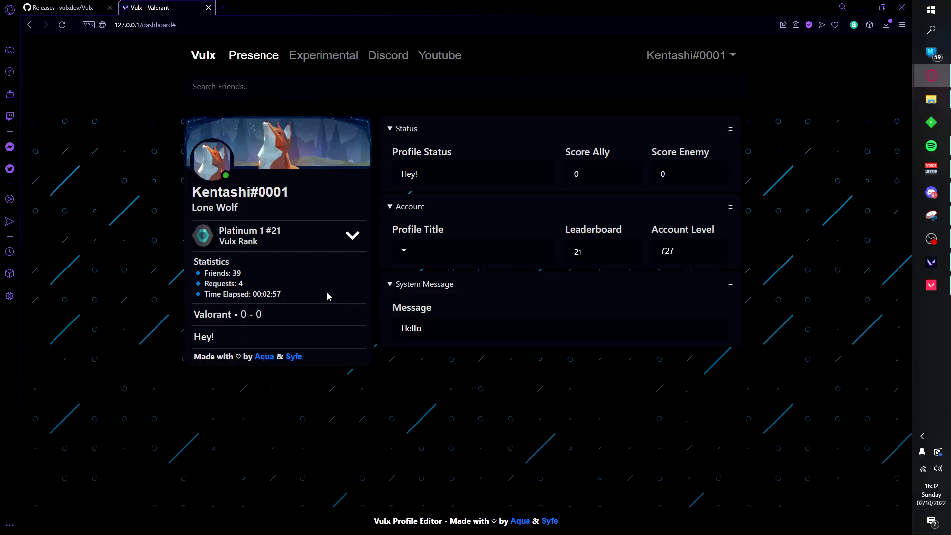
Pick Special 1 from the rank tiers and check the Valorant player card
left_click(352, 237)
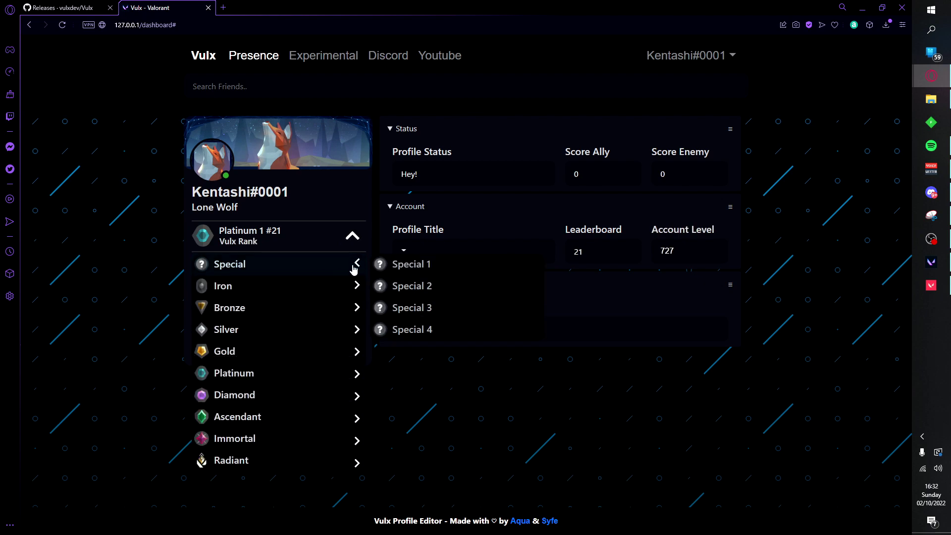
left_click(439, 268)
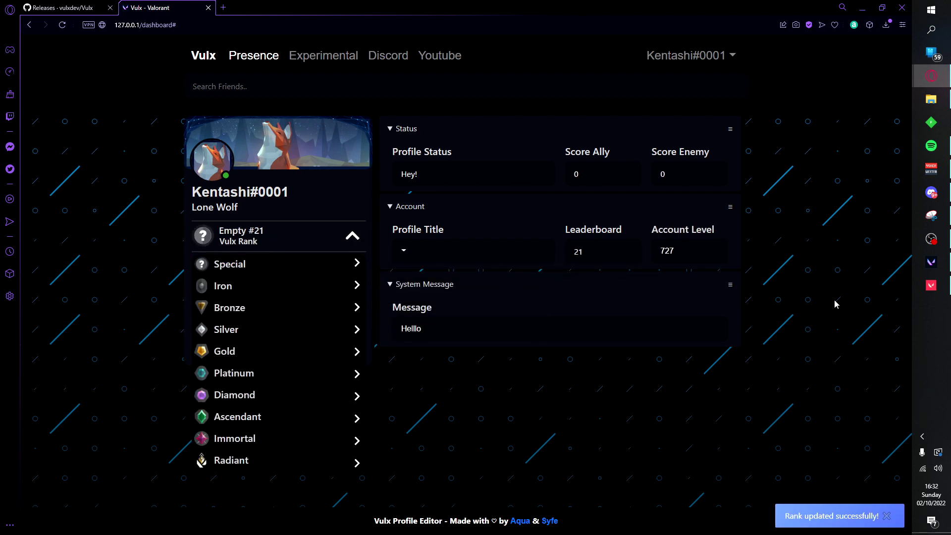
left_click(931, 287)
mouse_move(875, 44)
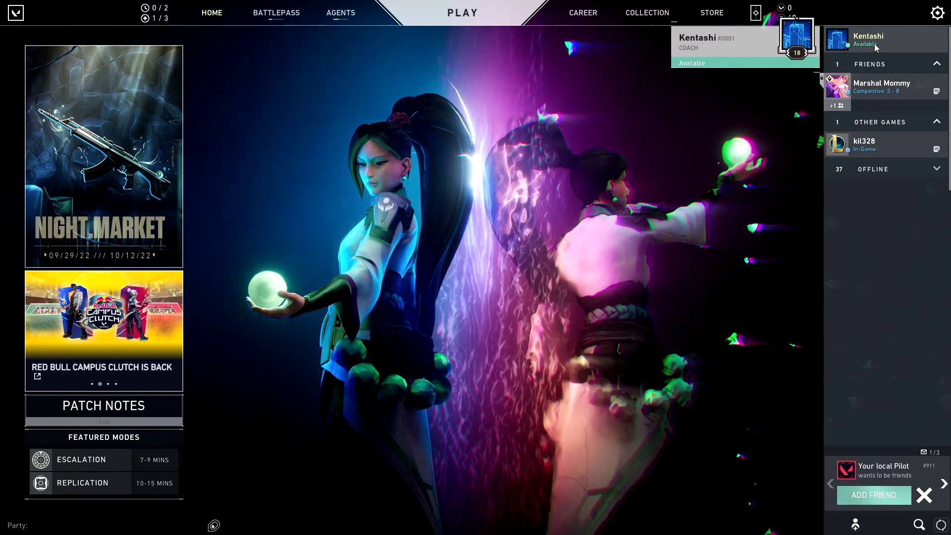
key("alt+Tab")
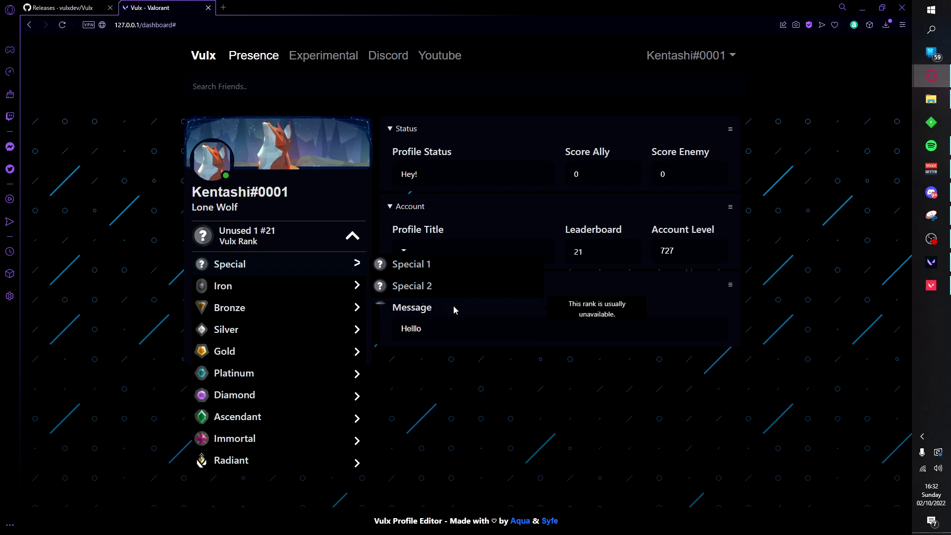
Apply the Unused 1 special rank and confirm Valorant shows Unused 1 #21
left_click(455, 311)
left_click(931, 286)
mouse_move(915, 38)
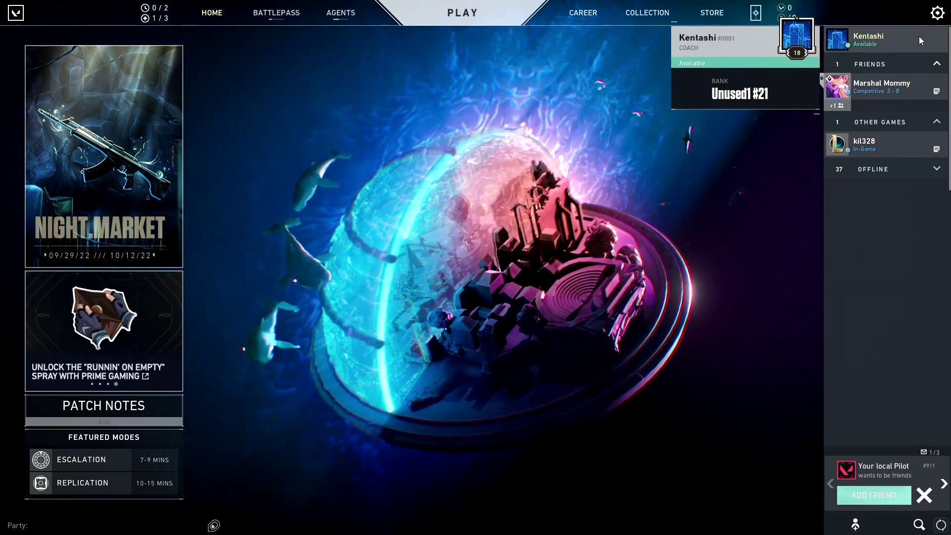
key("alt+Tab")
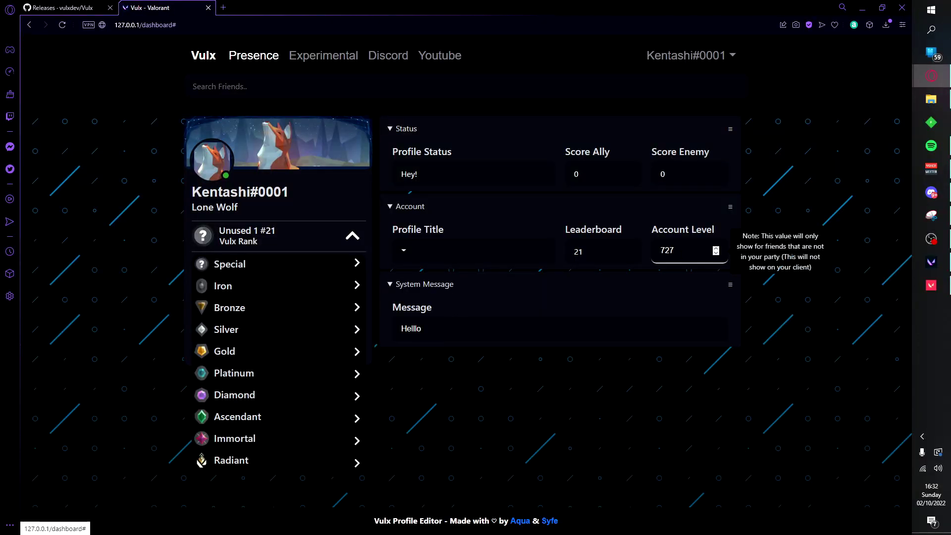
Set Tool Tips to False in the account settings and save, then expand the Account section
left_click(691, 56)
left_click(689, 80)
left_click(403, 170)
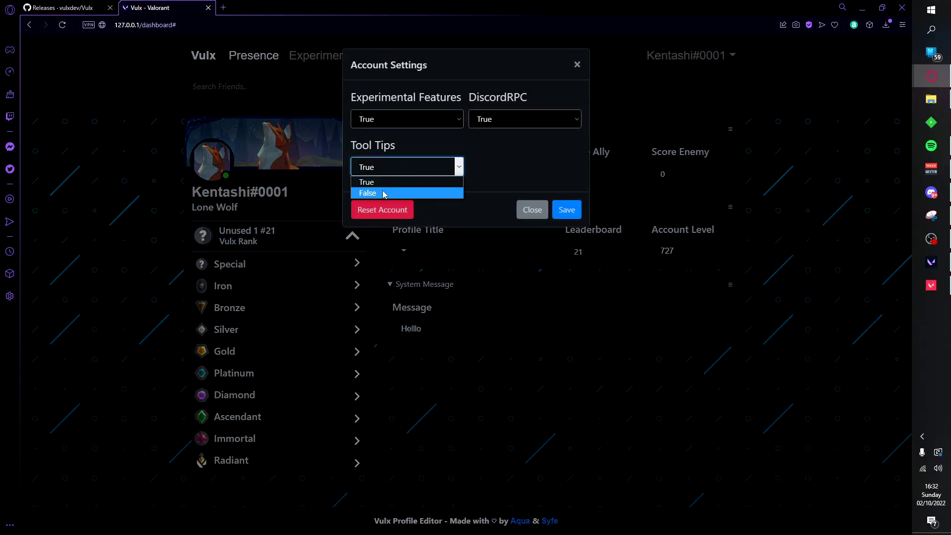
left_click(566, 210)
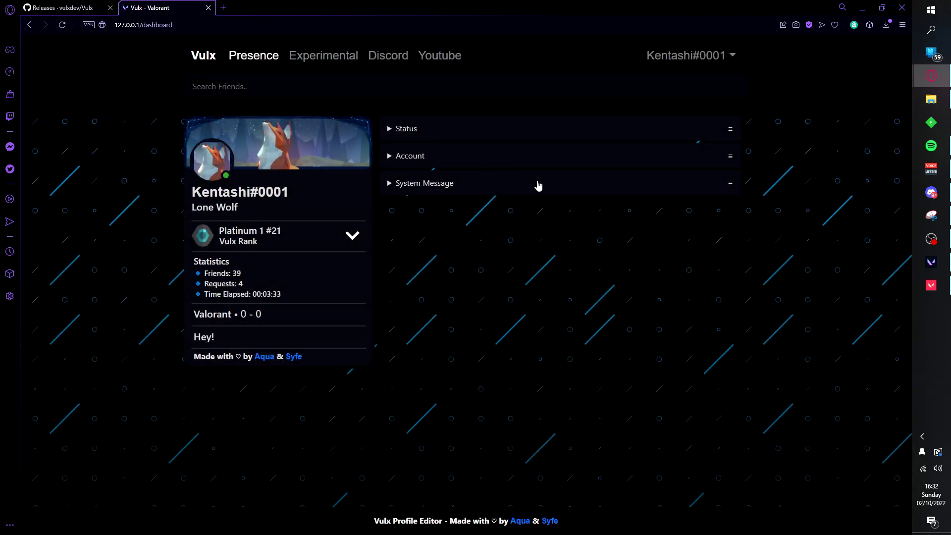
left_click(534, 158)
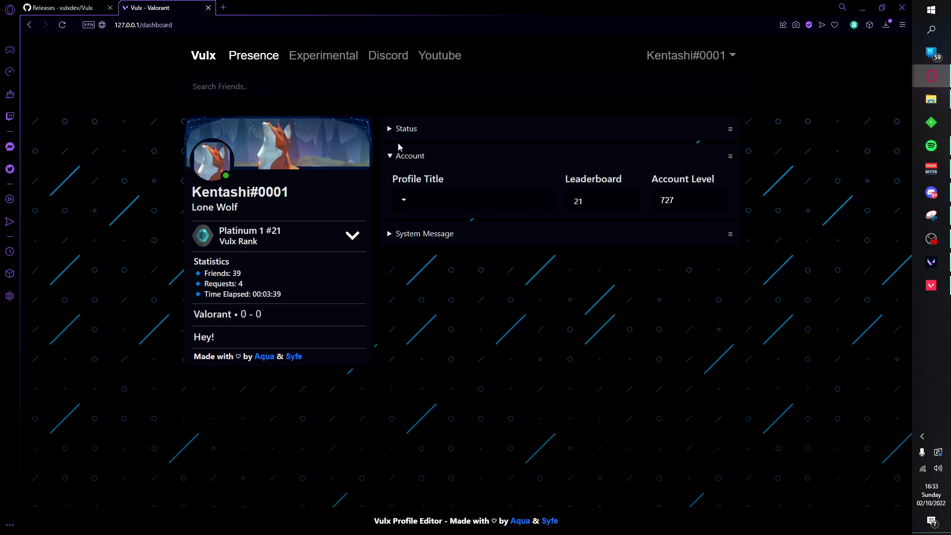
left_click(394, 89)
scroll(475, 187, "down", 5)
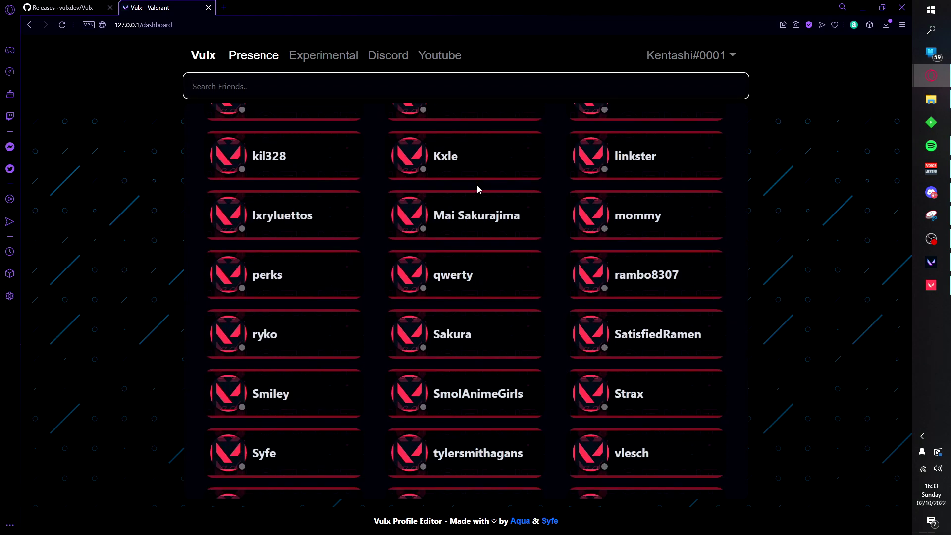
scroll(476, 187, "up", 5)
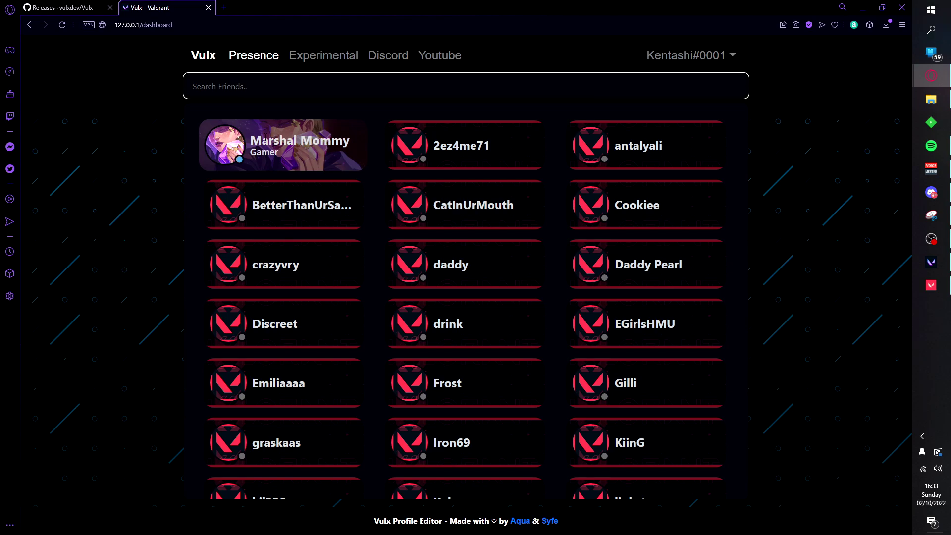
left_click(165, 227)
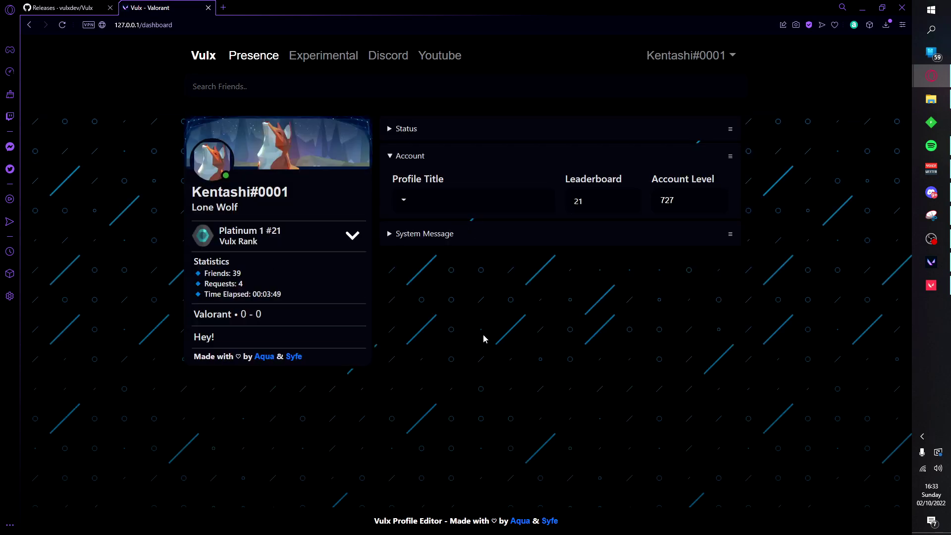